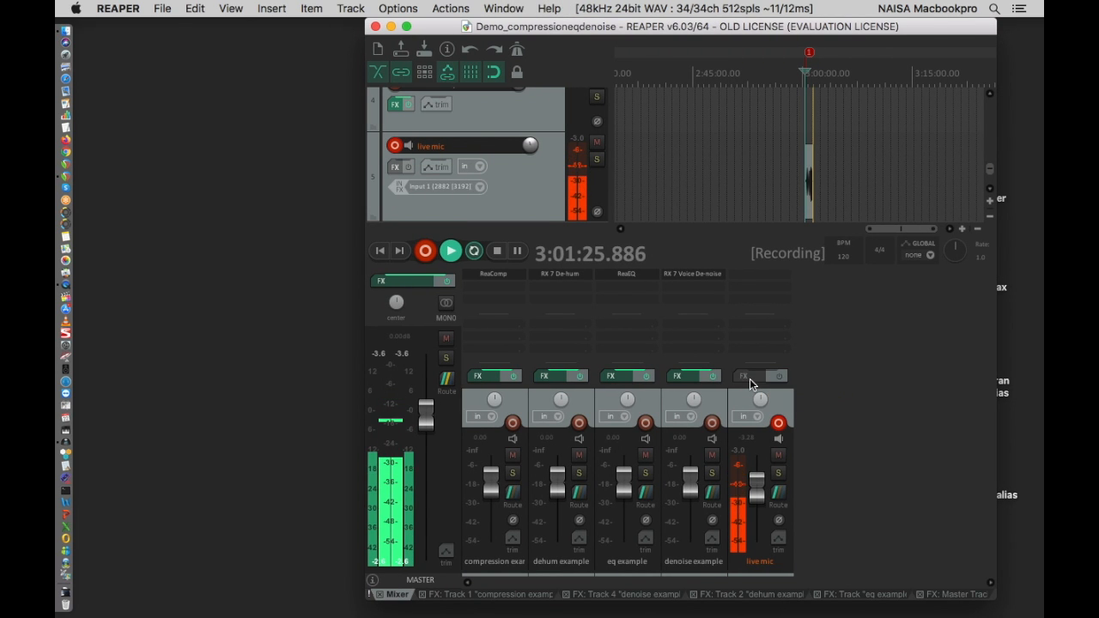
- Browse the Cockos effects available for the live mic track, including ReaEQ and ReaComp, without adding any
click(750, 379)
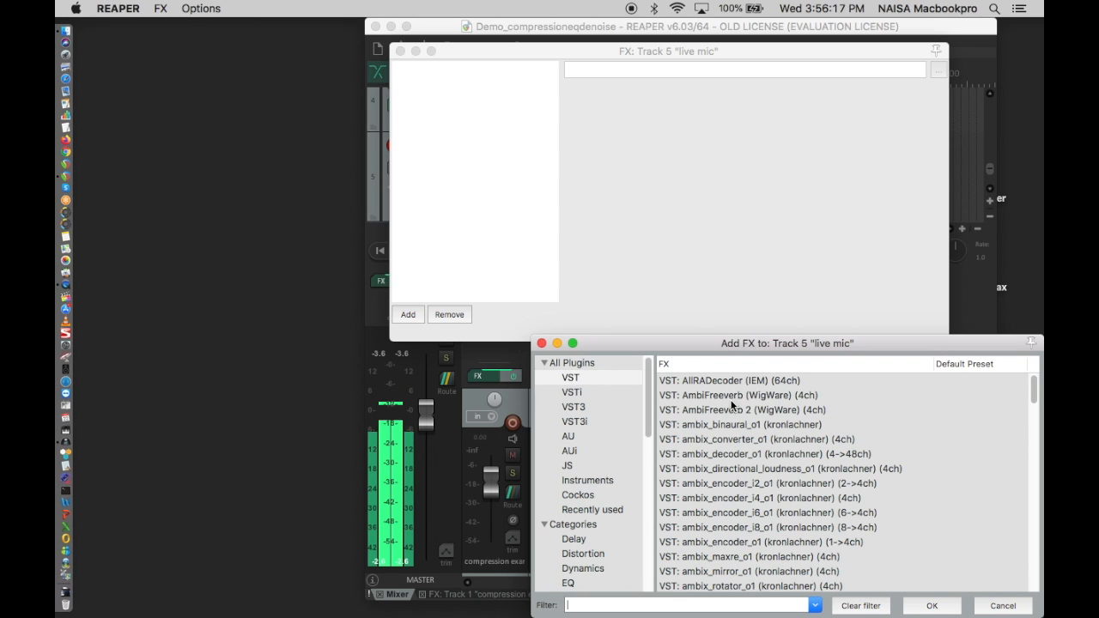
click(580, 496)
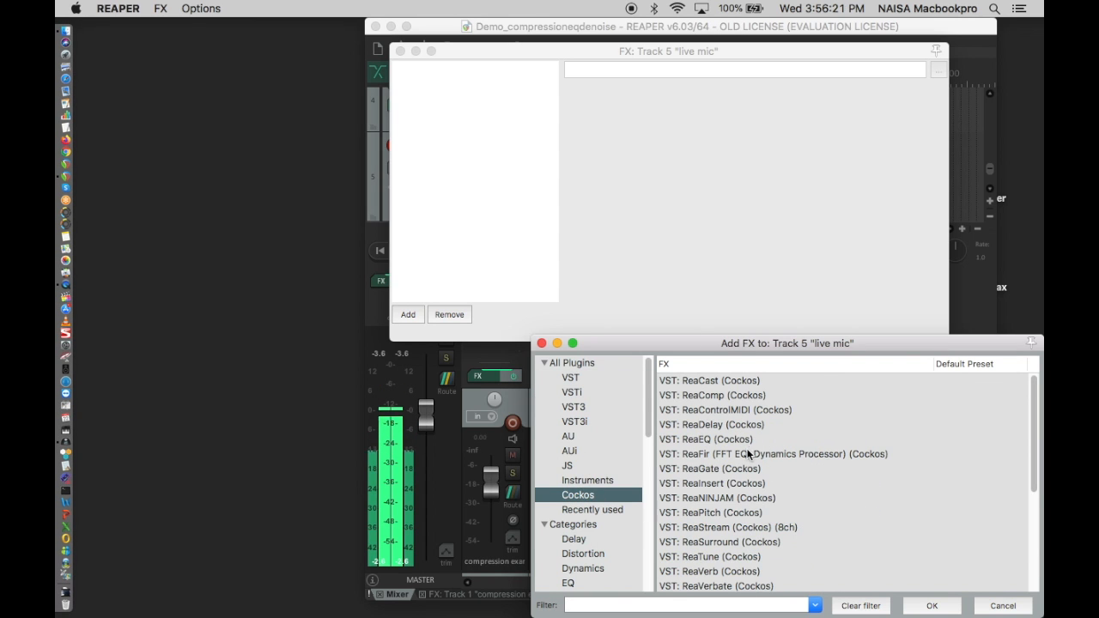
click(747, 440)
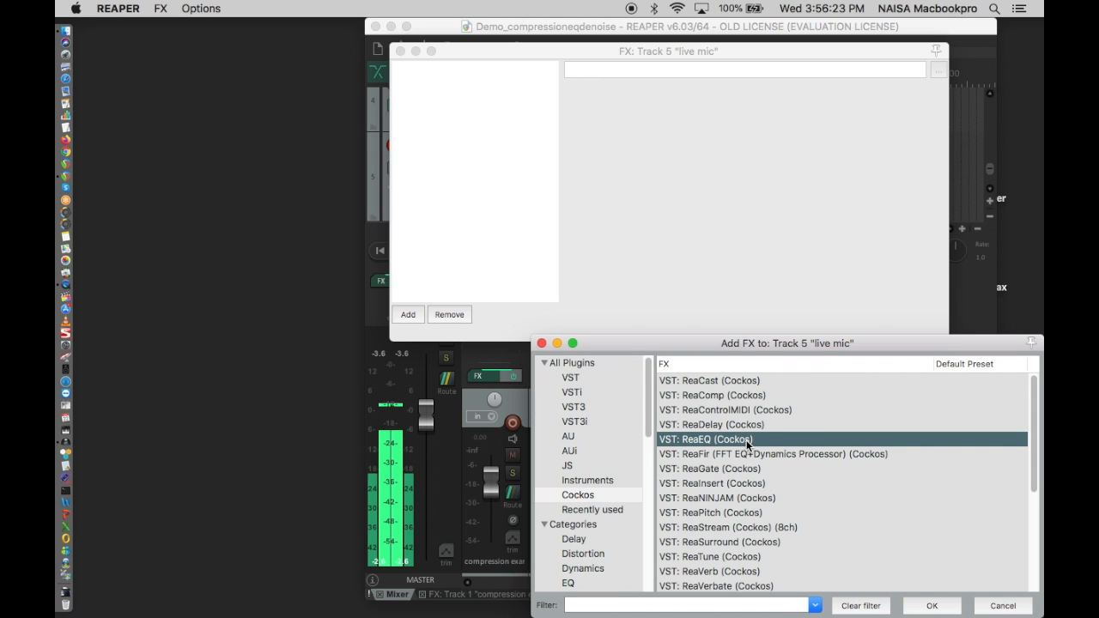
click(743, 396)
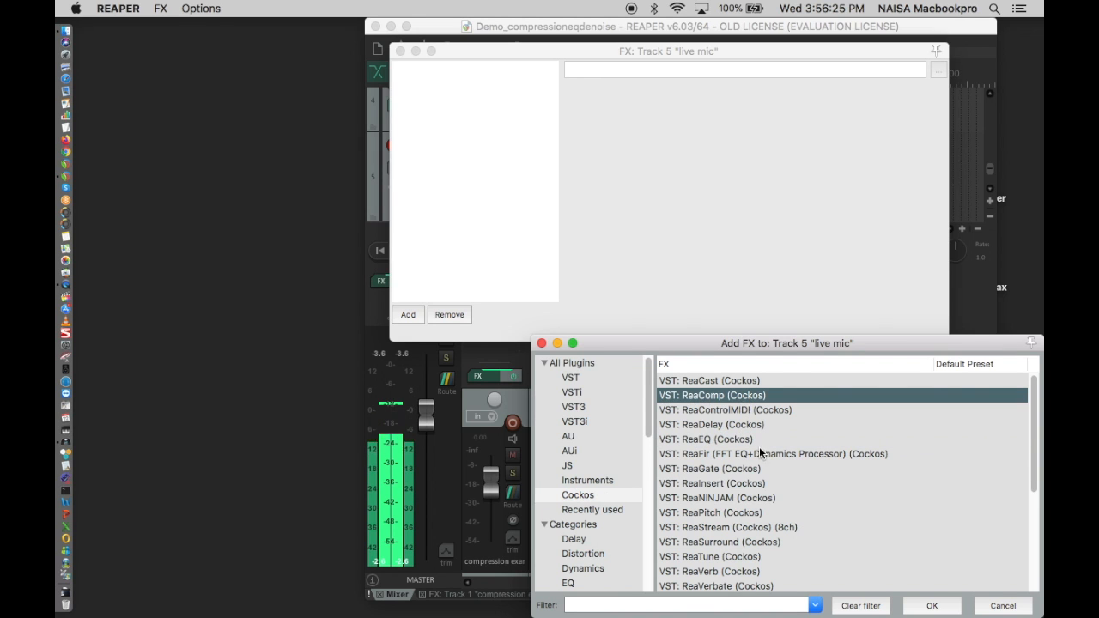
click(989, 603)
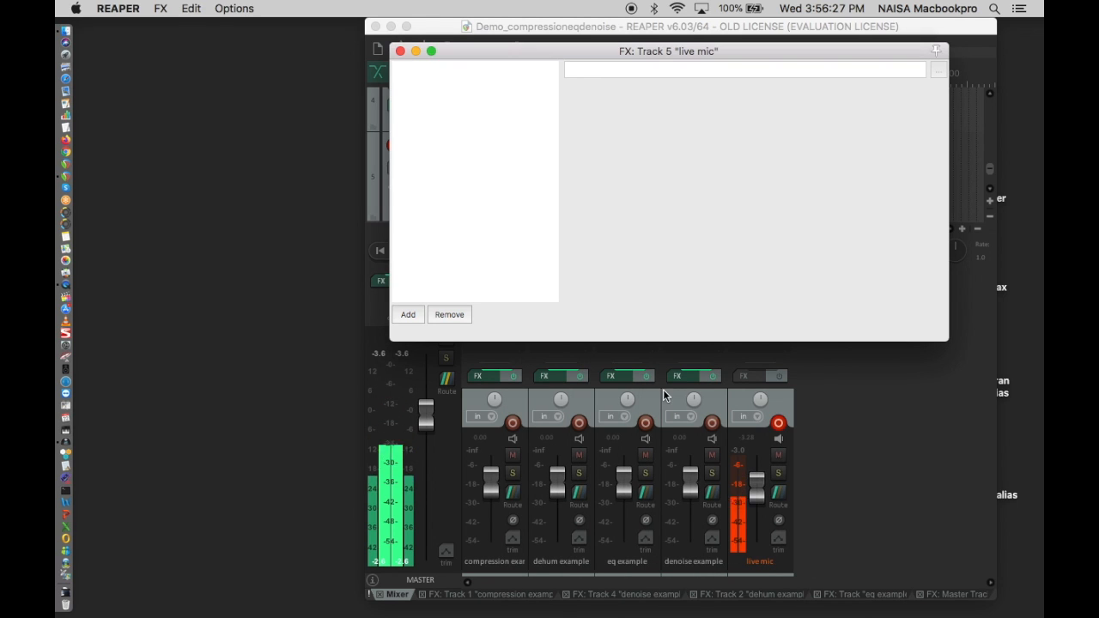
click(400, 51)
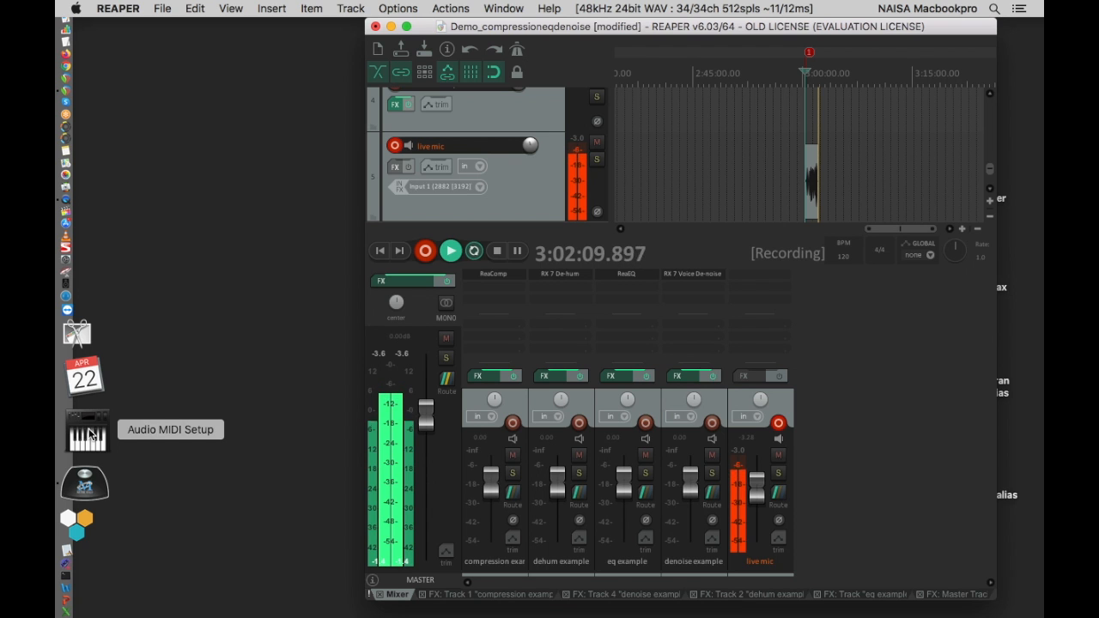
- Switch to Audio MIDI Setup and examine the Aggregate Device's subdevices, clock source and sample rate
click(90, 435)
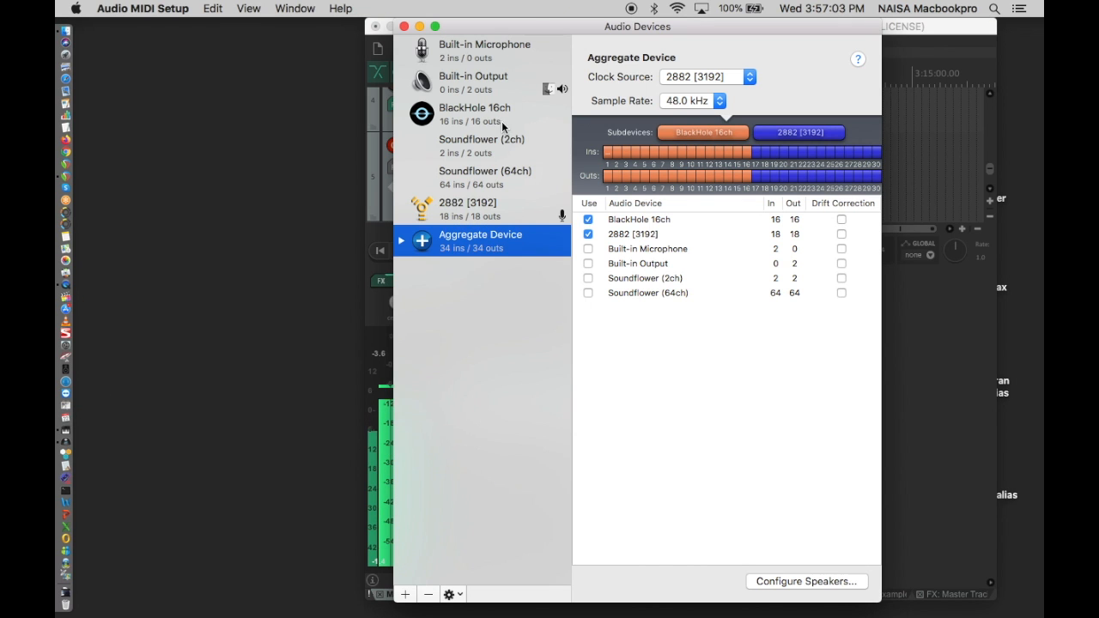
drag(529, 32, 548, 21)
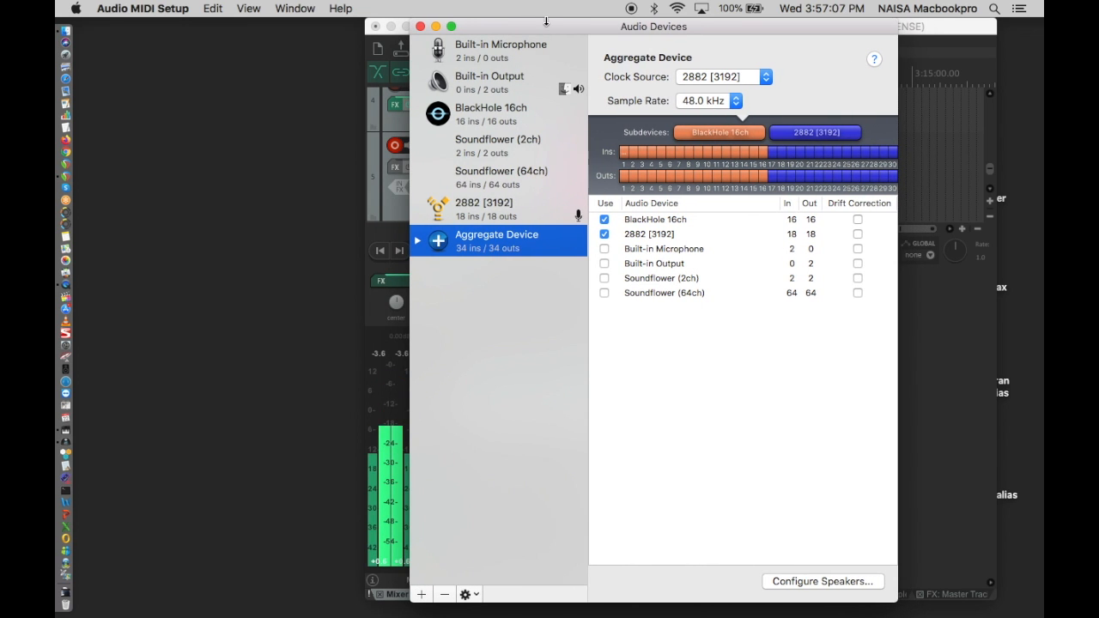
drag(545, 28, 521, 29)
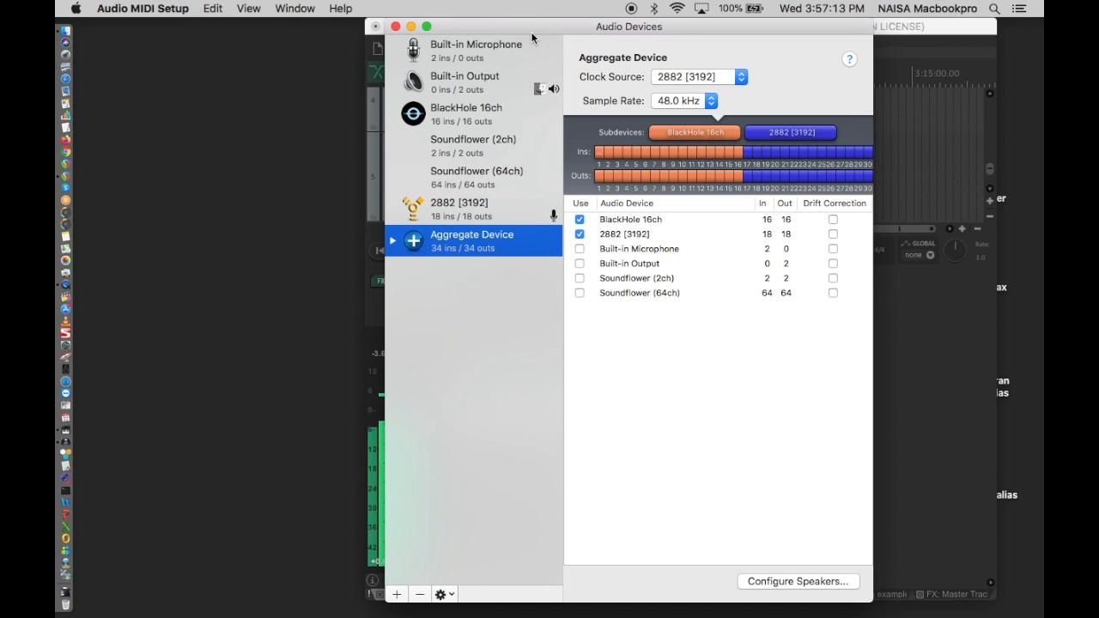
click(174, 7)
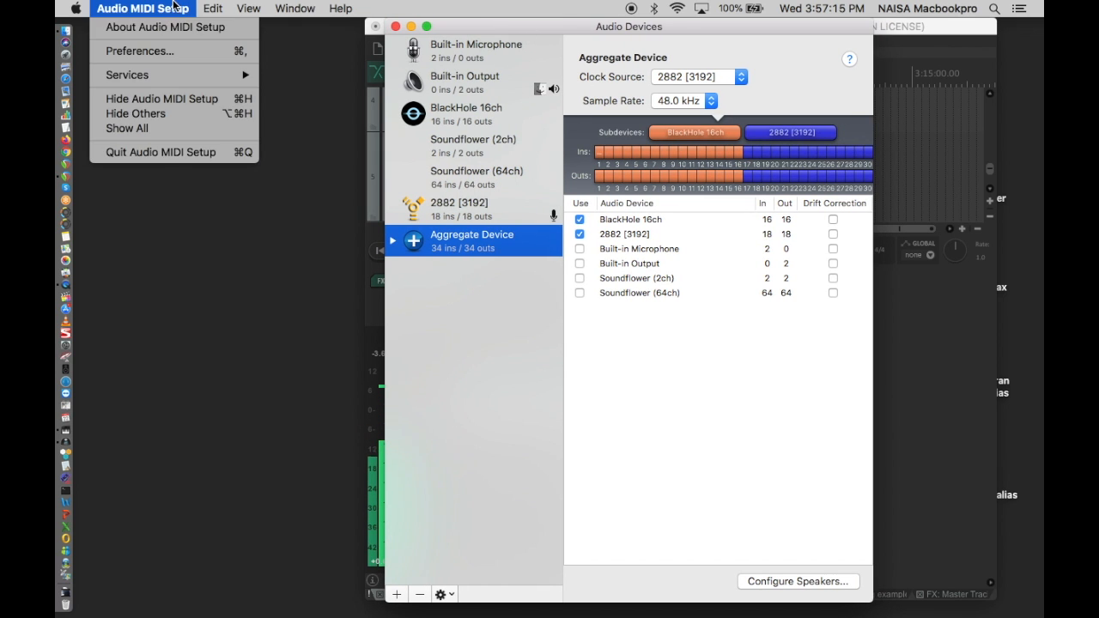
click(175, 7)
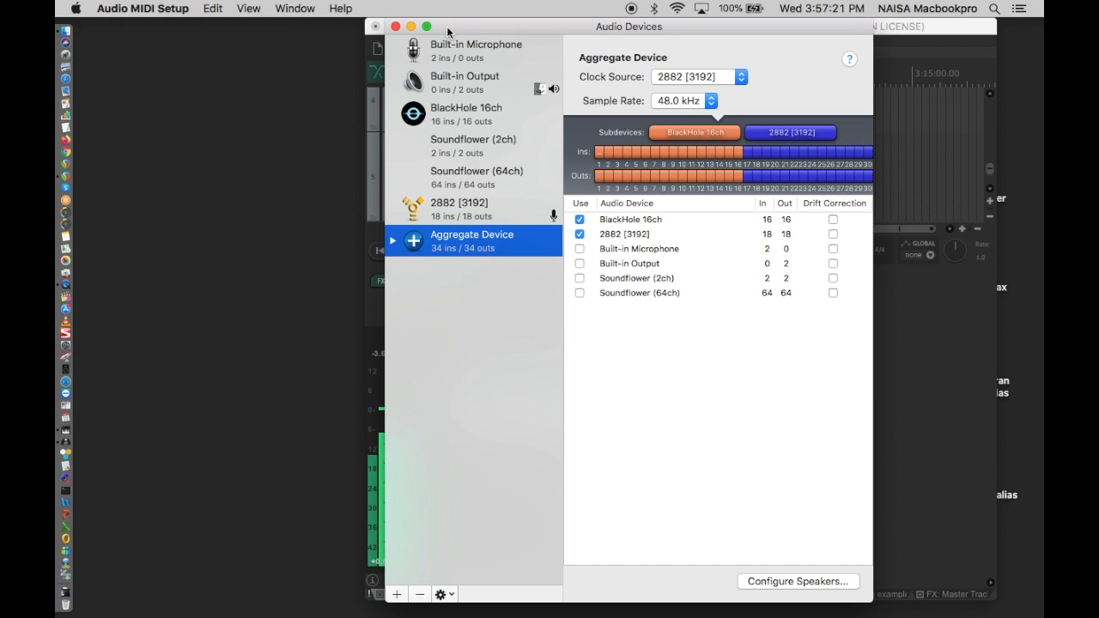
drag(448, 31, 428, 28)
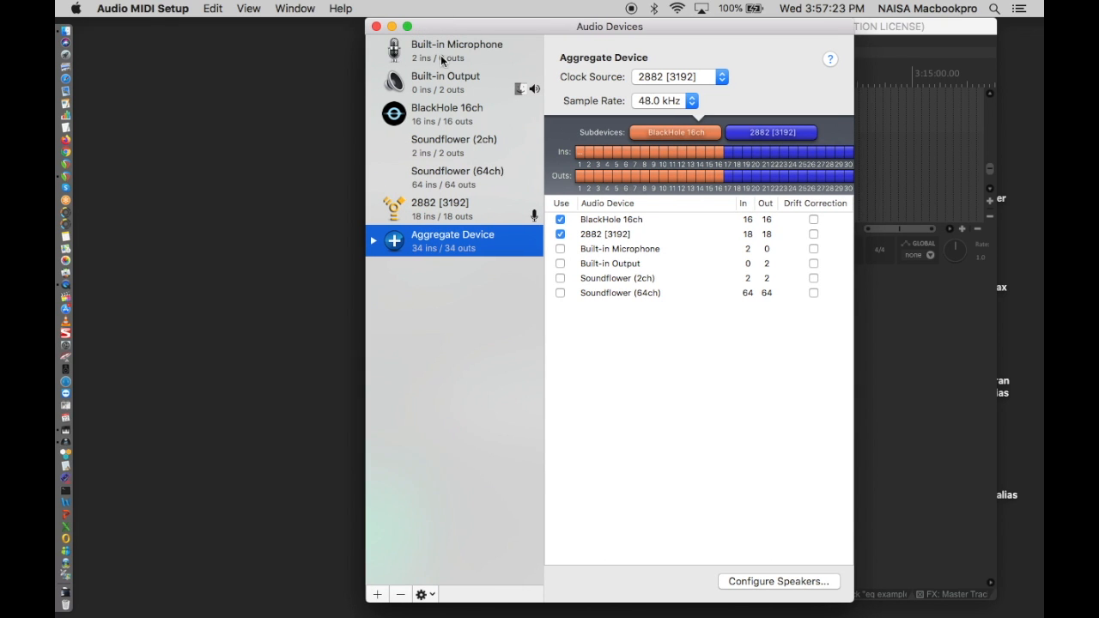
click(294, 8)
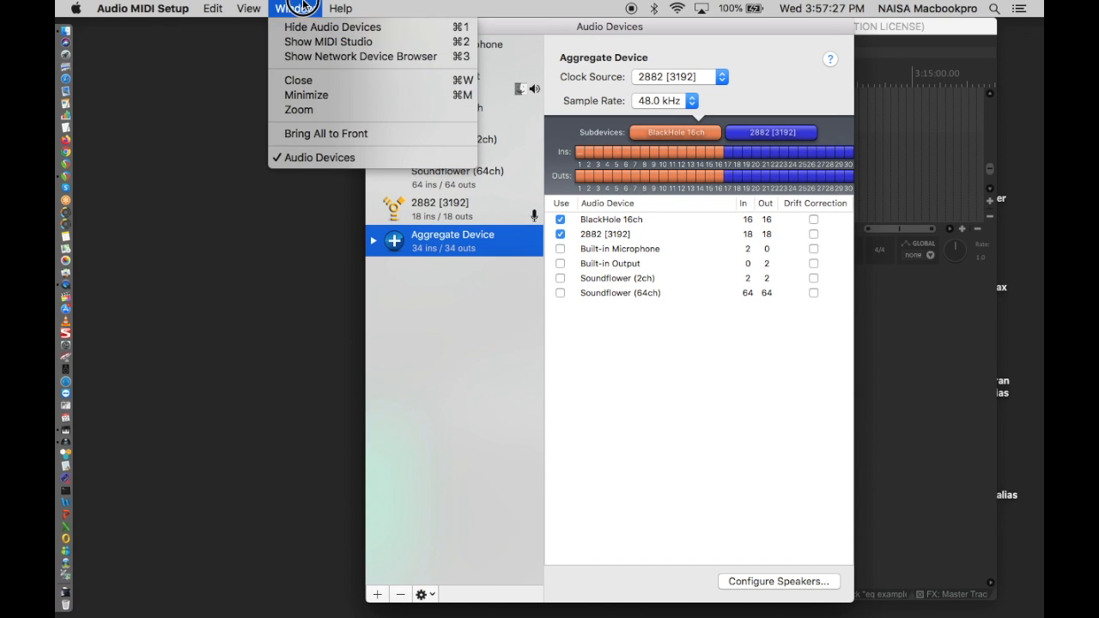
click(298, 8)
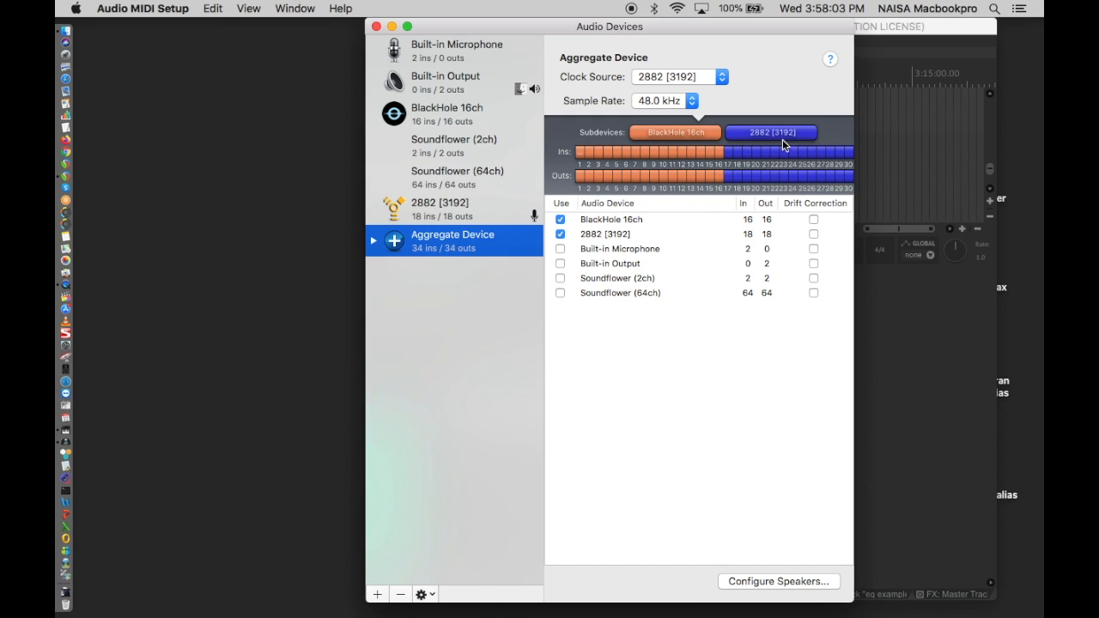
- Try including Built-in Output in the Aggregate Device, exclude it again, and quit Audio MIDI Setup
click(559, 264)
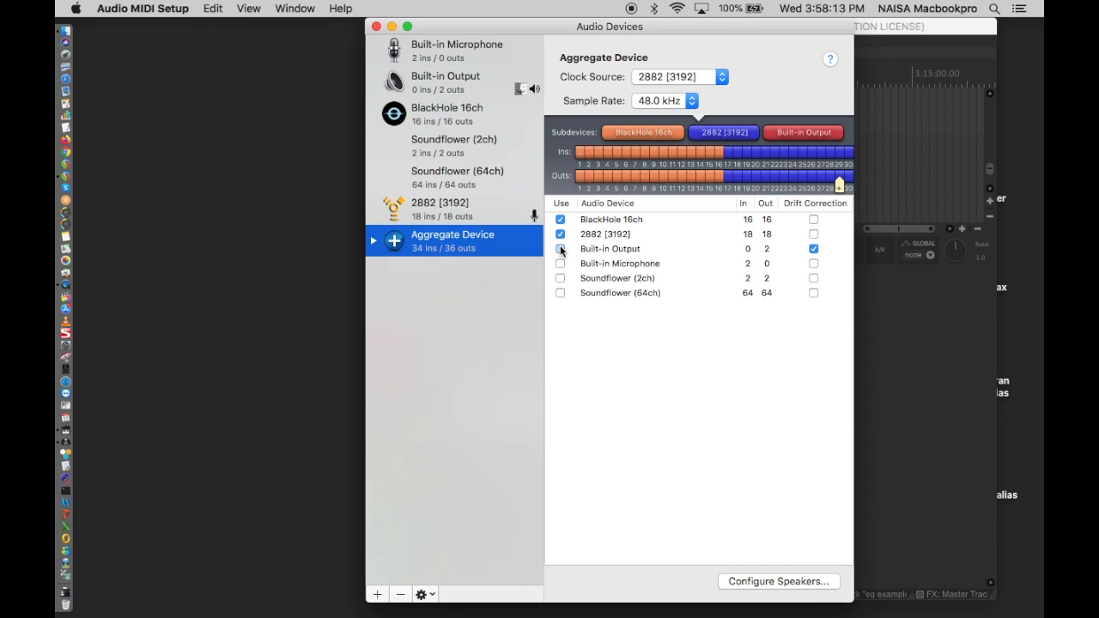
click(559, 249)
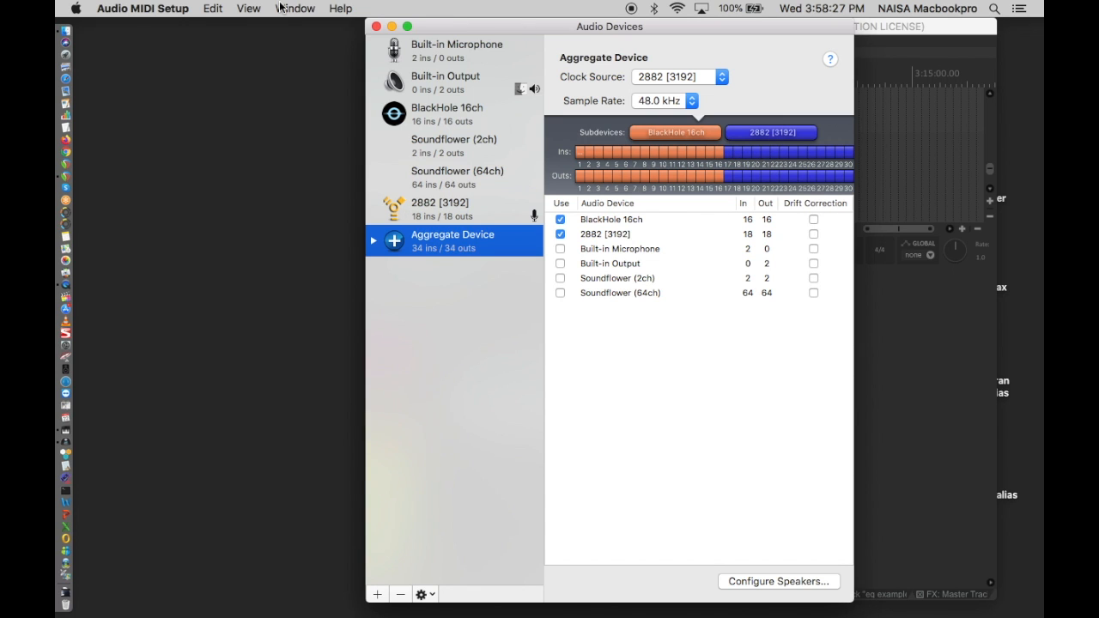
click(140, 7)
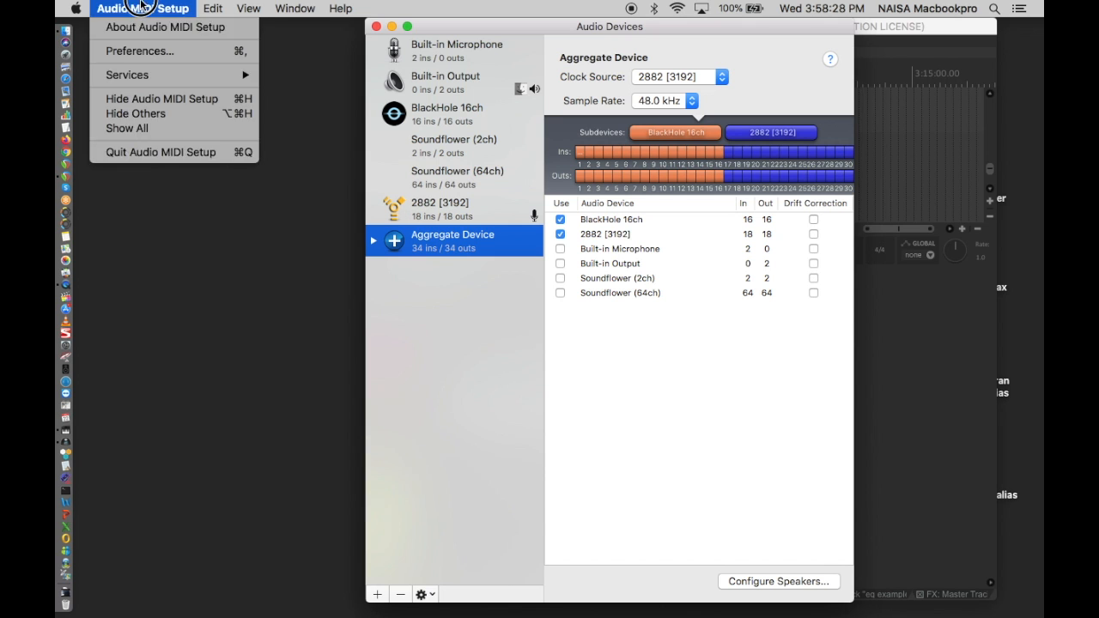
click(144, 155)
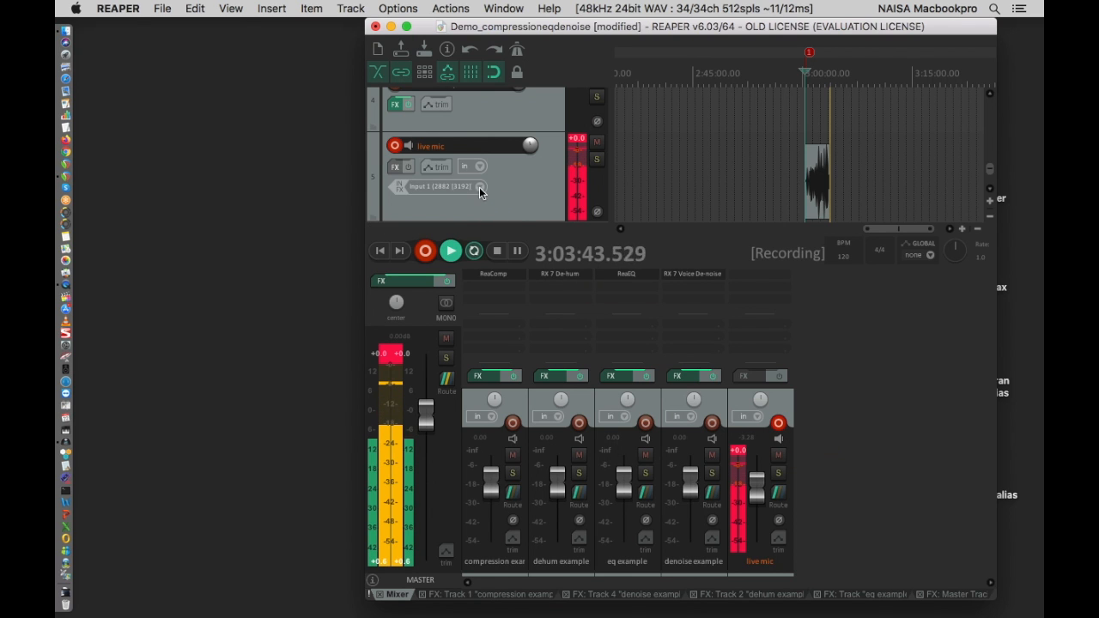
- Check the audio device page in REAPER's preferences and dismiss it without changes
click(121, 9)
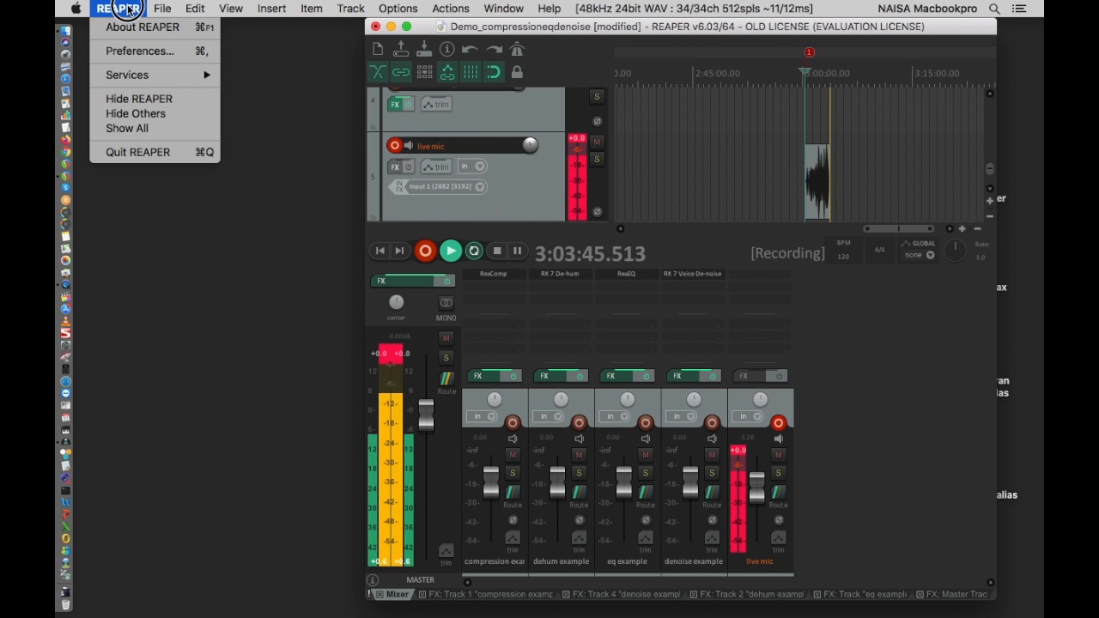
click(130, 53)
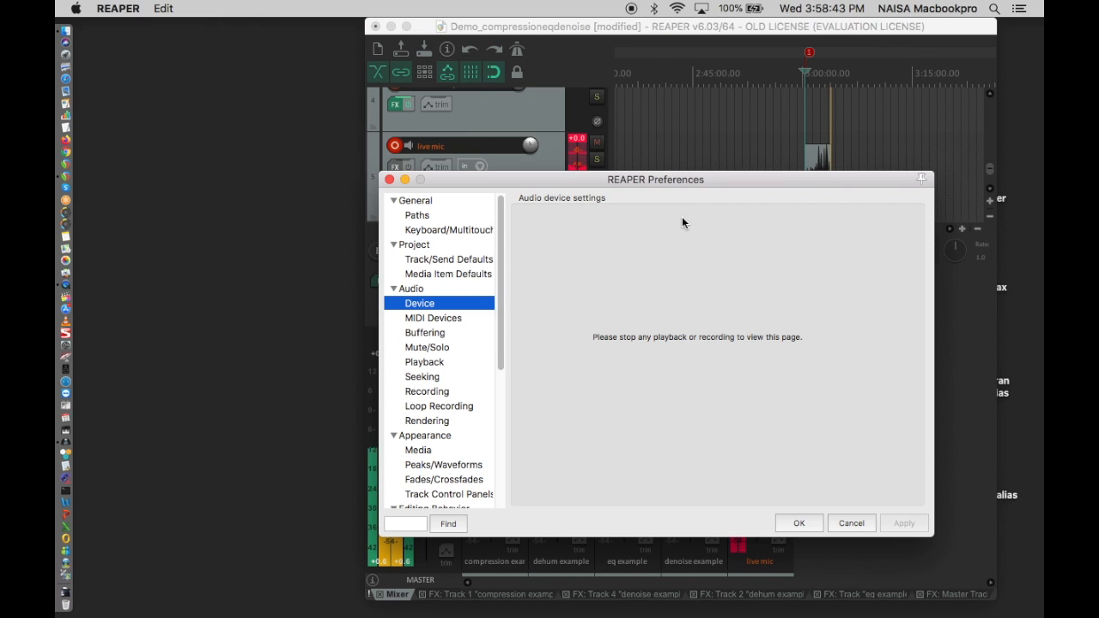
click(865, 526)
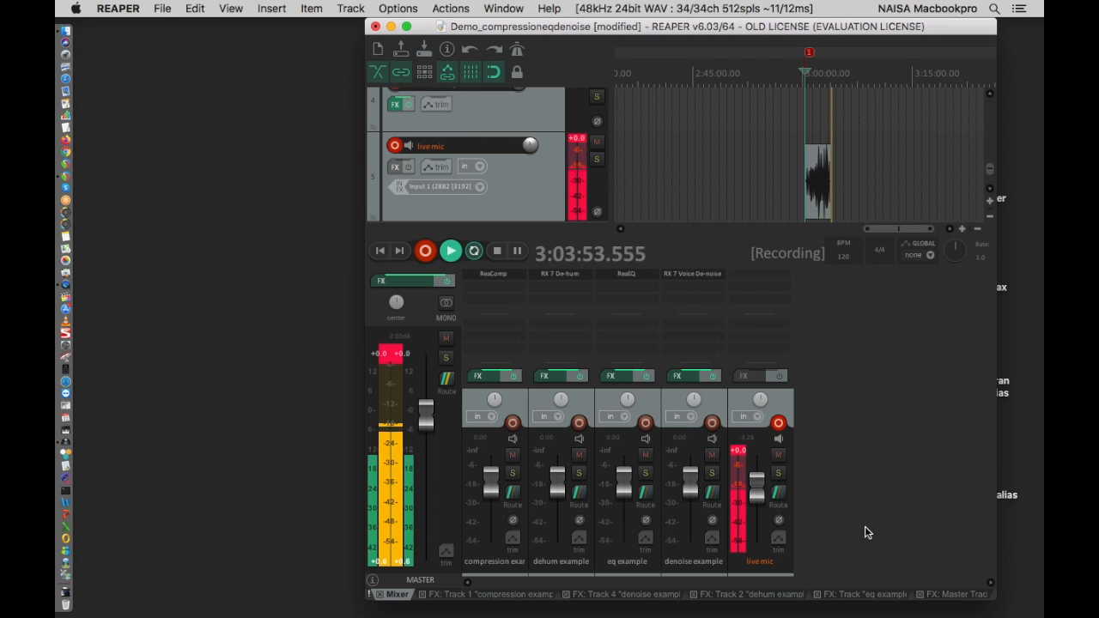
click(123, 6)
click(123, 6)
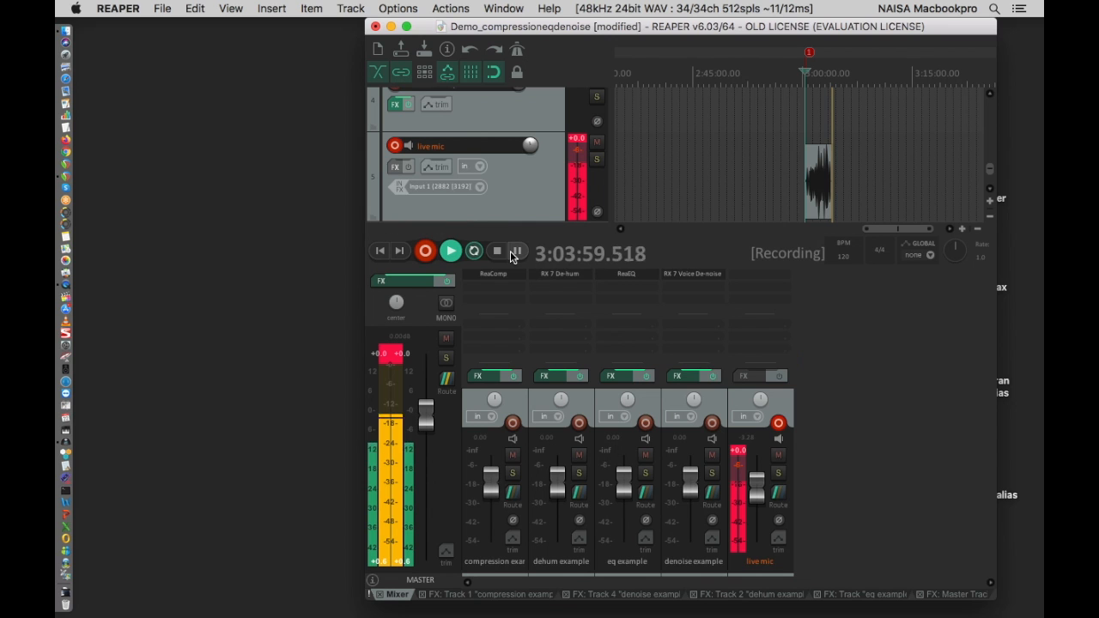
- Review the mono input choices for the live mic track, keeping Input 1 (2882 [3192])
click(479, 187)
mouse_move(488, 195)
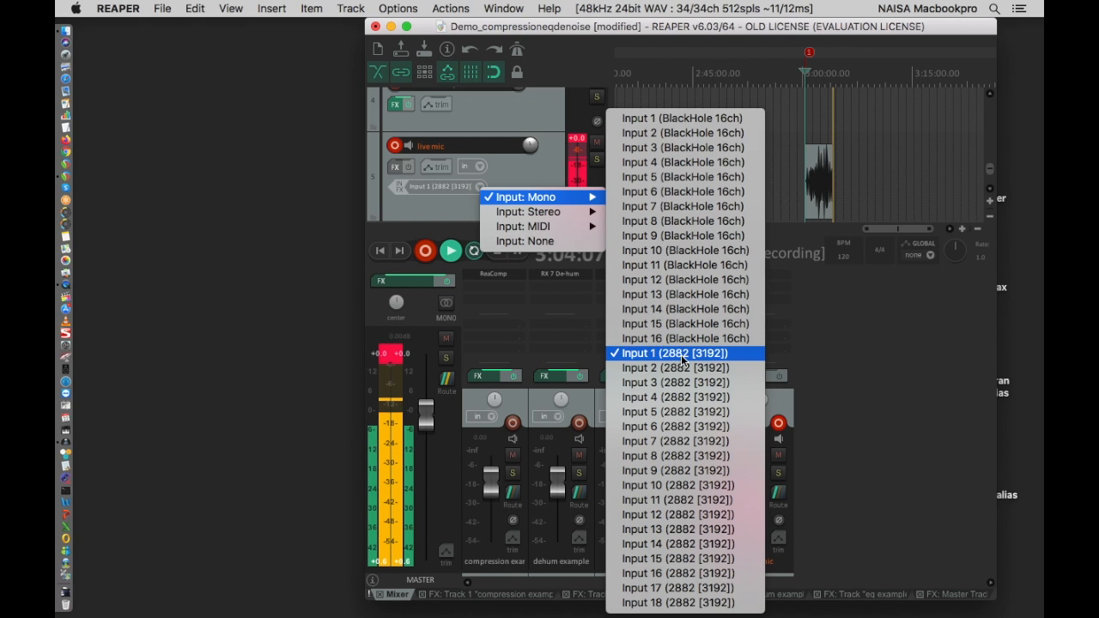
click(881, 370)
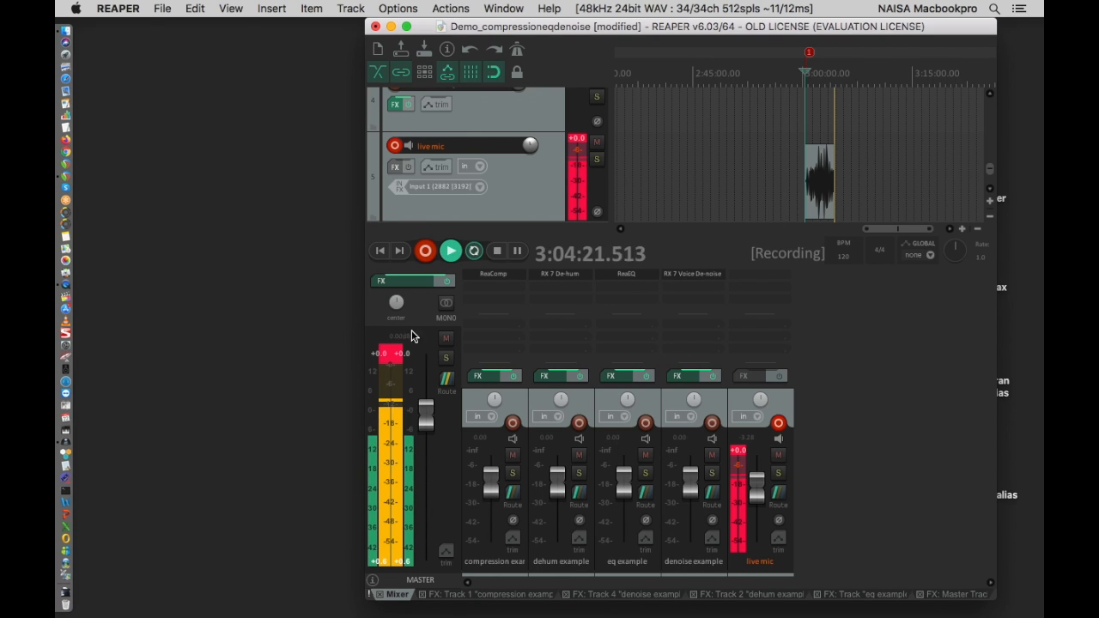
- Reset the master meter's peak indicator and choose Output 1 / Output 2 (2882 [3192]) as a hardware output for the master track
click(392, 352)
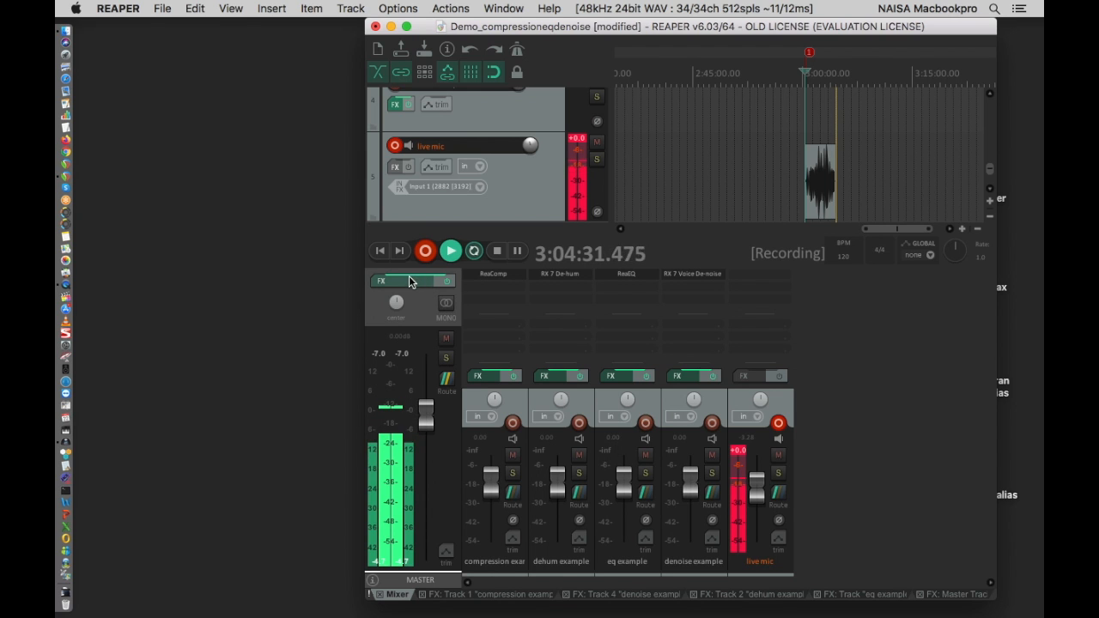
click(446, 383)
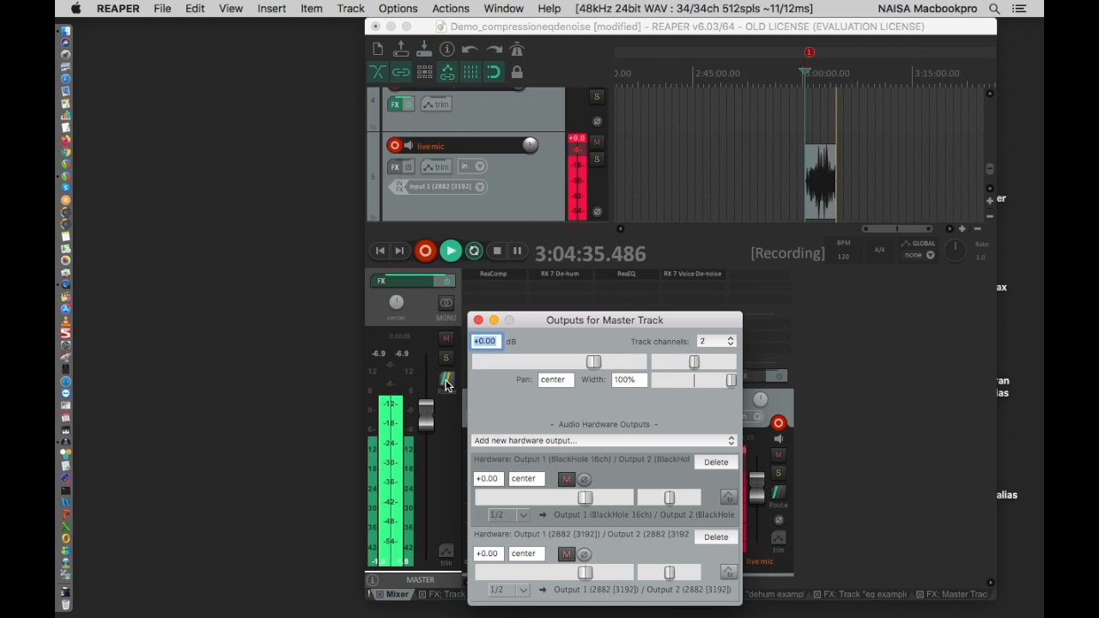
click(550, 440)
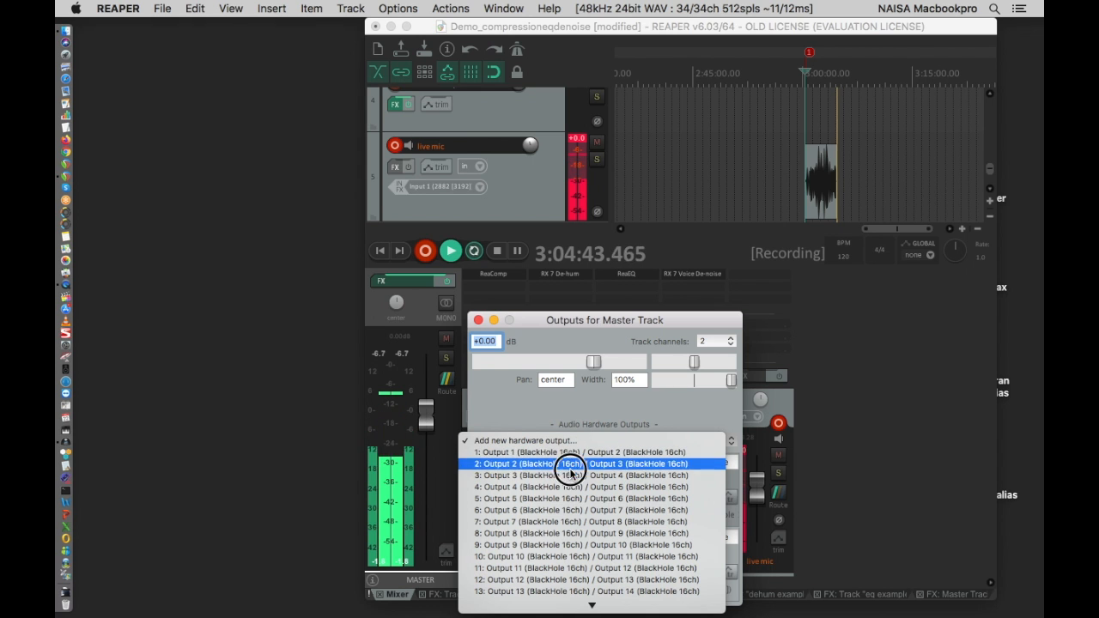
mouse_move(569, 609)
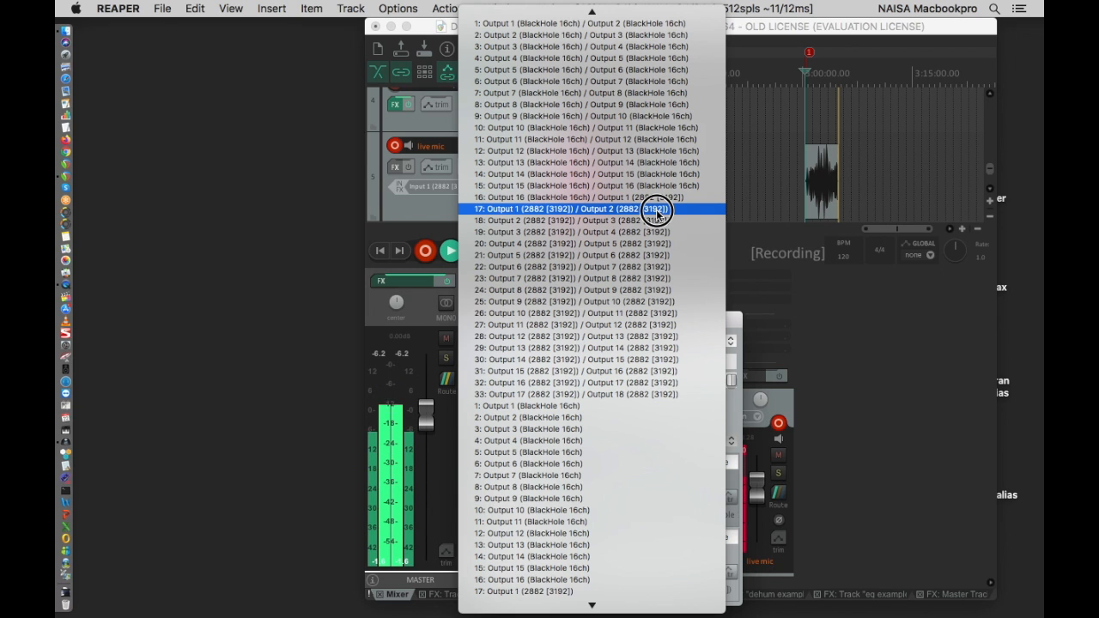
click(656, 211)
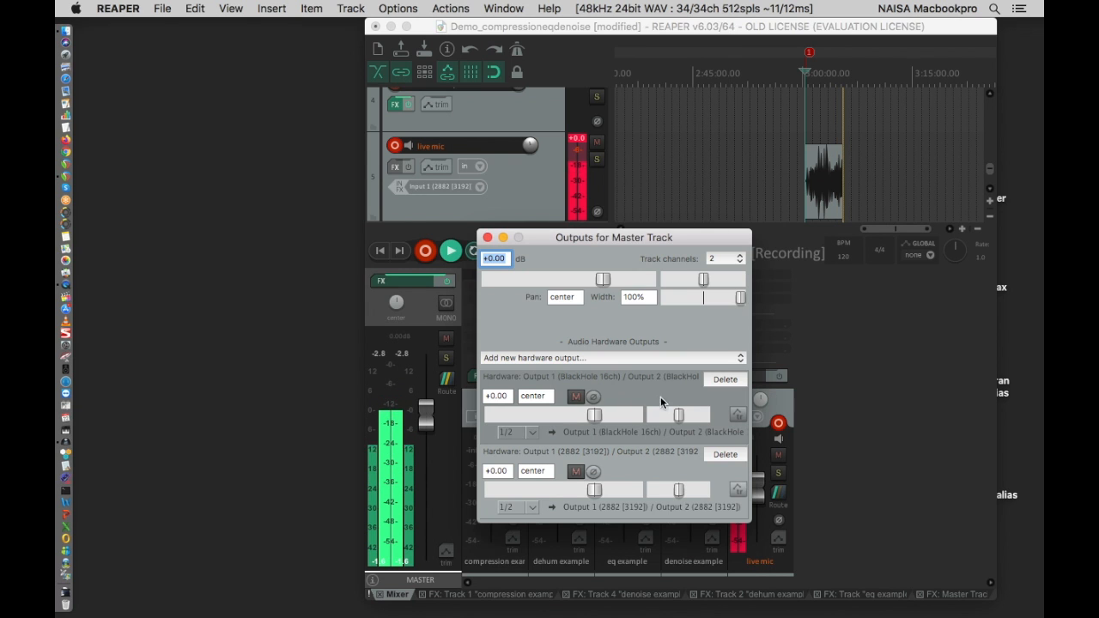
click(489, 235)
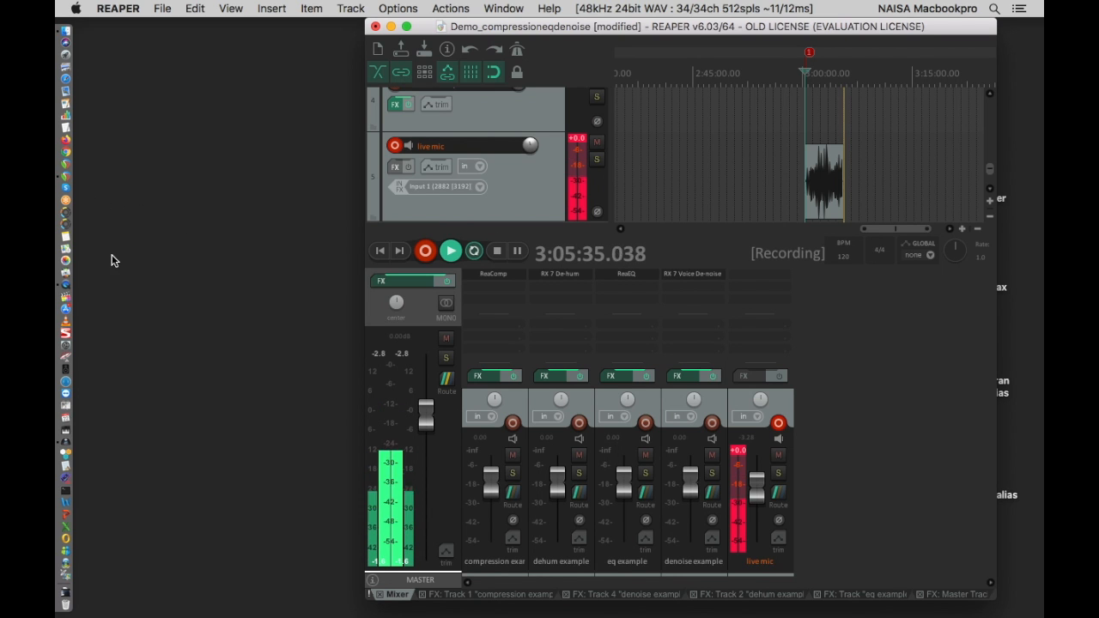
- Launch butt and test the signal it receives by muting and unmuting REAPER's master track
click(76, 368)
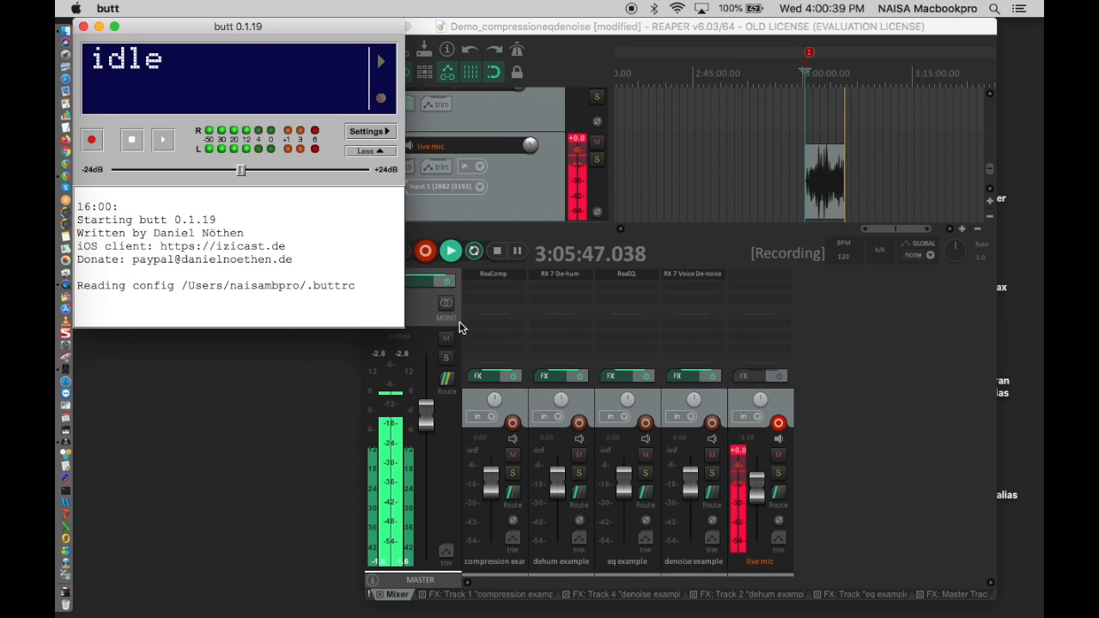
click(428, 299)
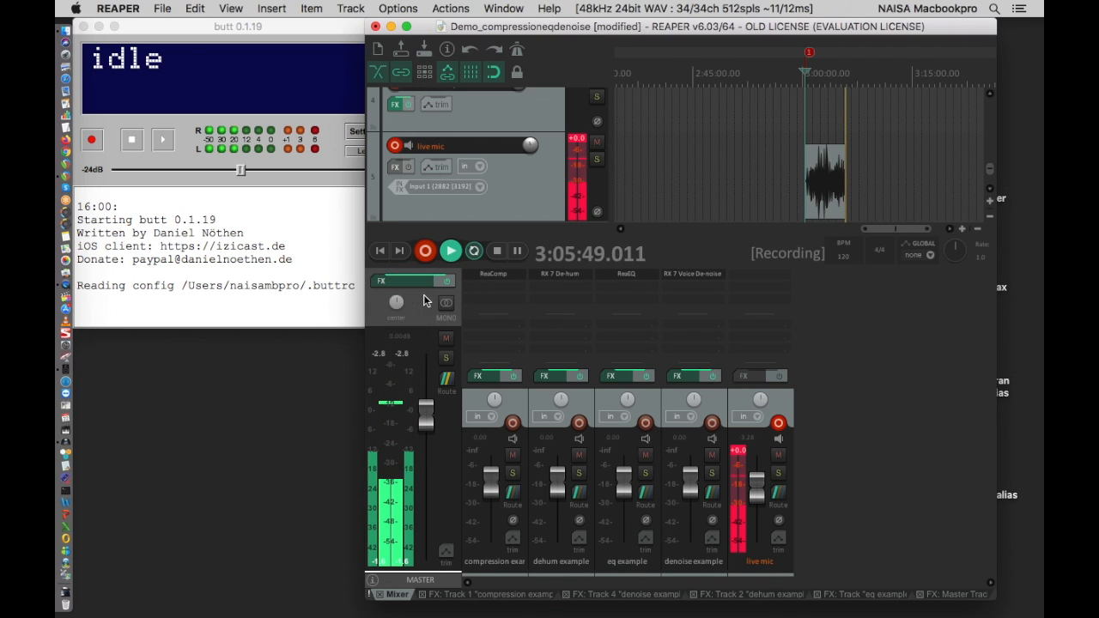
click(446, 338)
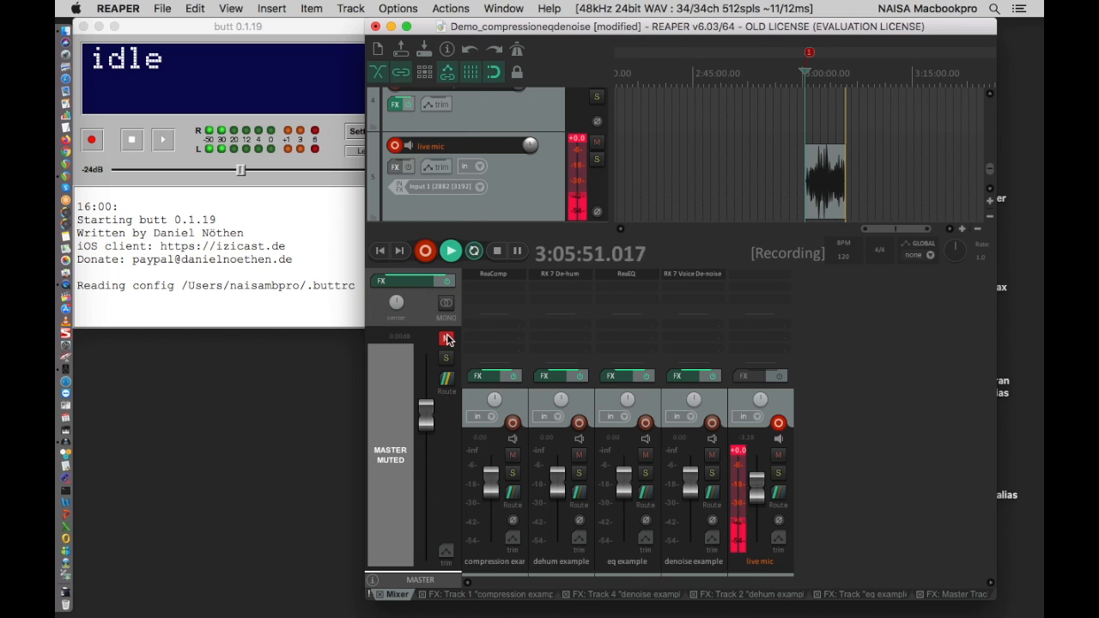
click(447, 339)
- Review the audio device choices in butt's audio settings, keeping Aggregate Device
click(357, 130)
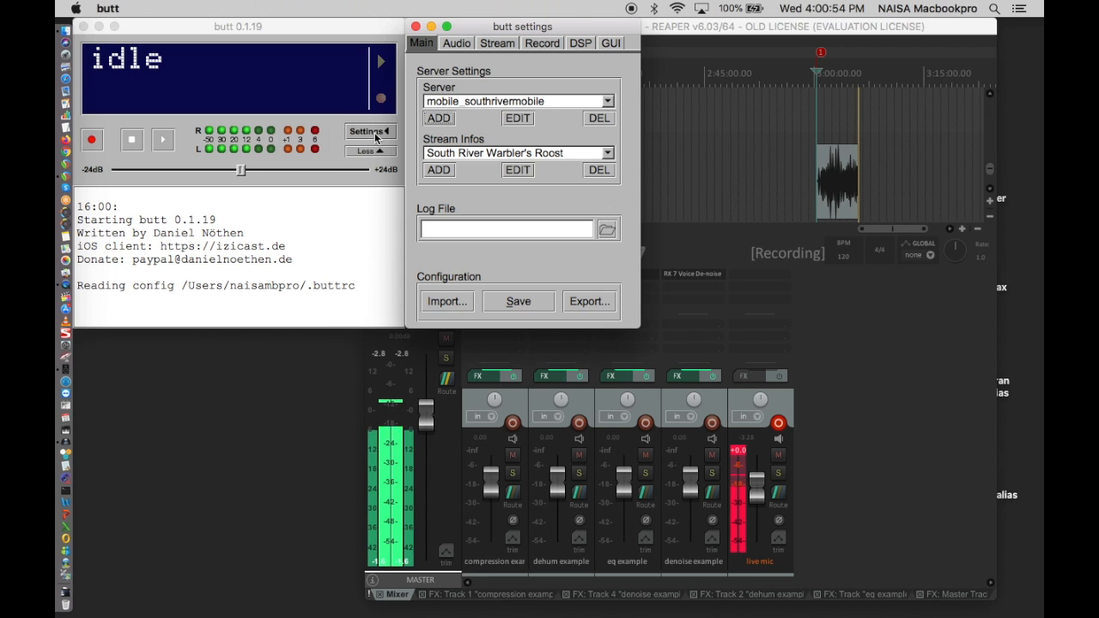
click(458, 45)
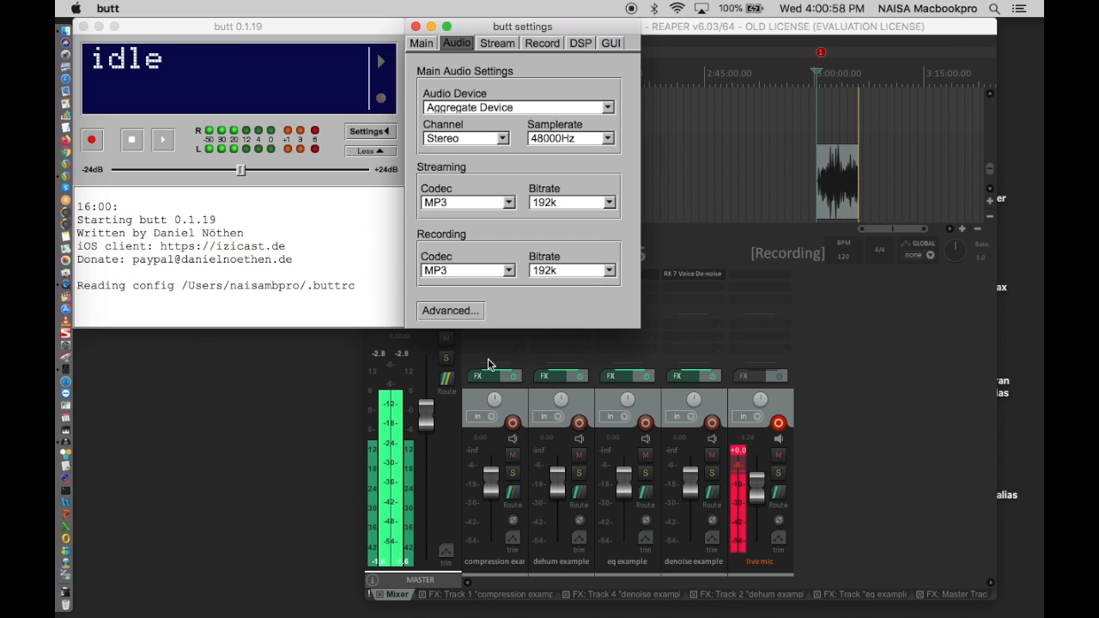
click(607, 107)
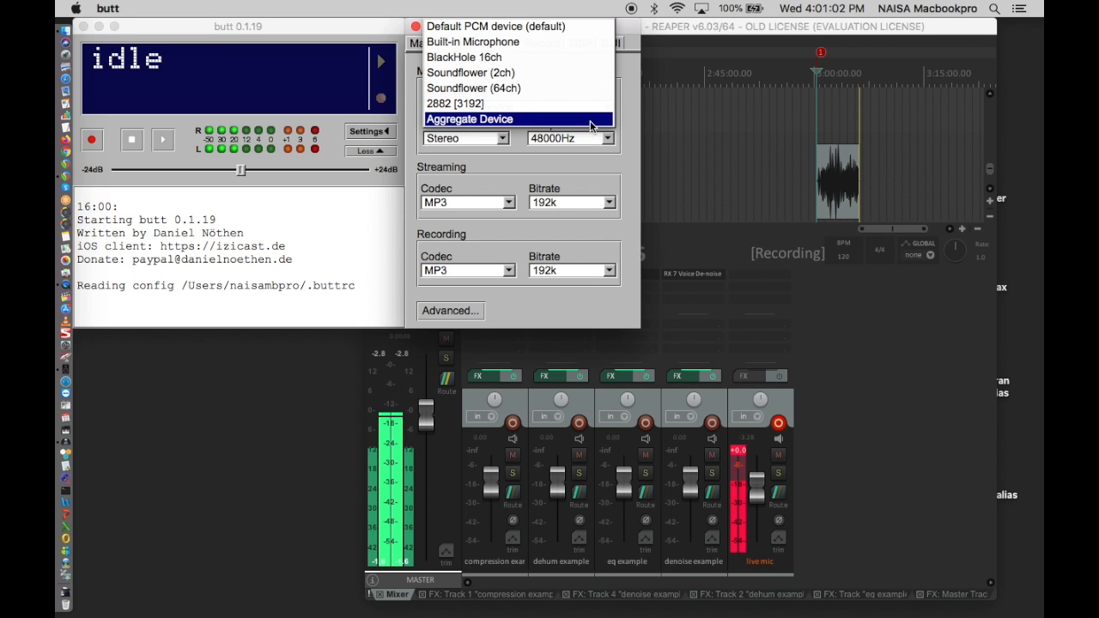
click(653, 115)
click(335, 208)
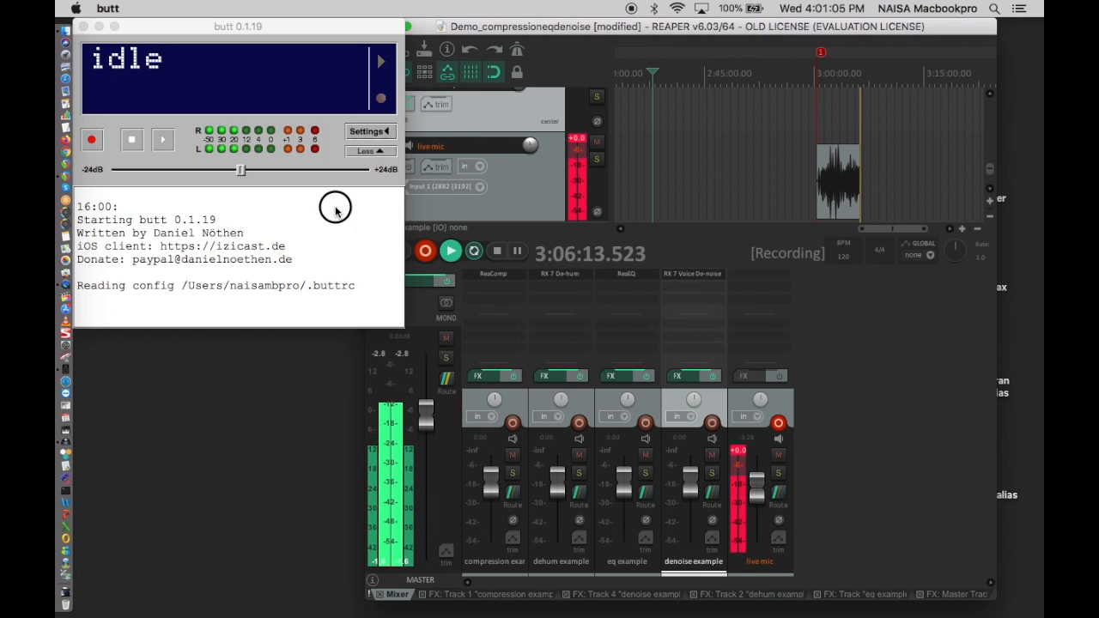
click(366, 133)
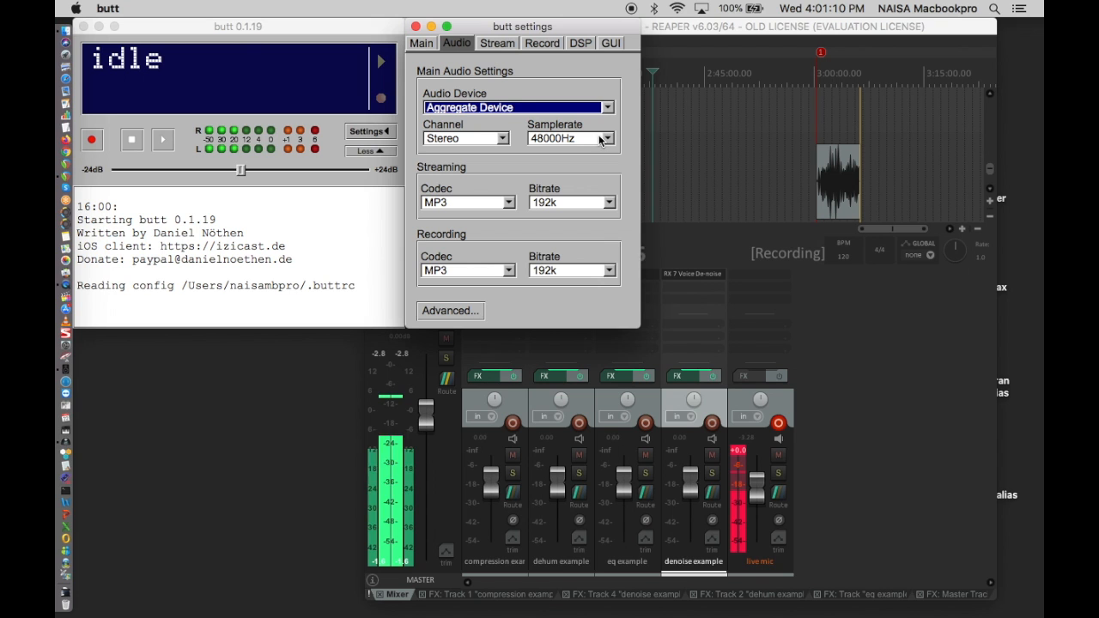
- Check the sample rates of 2882 [3192], the Aggregate Device and BlackHole 16ch in Audio MIDI Setup, and quit it
click(84, 436)
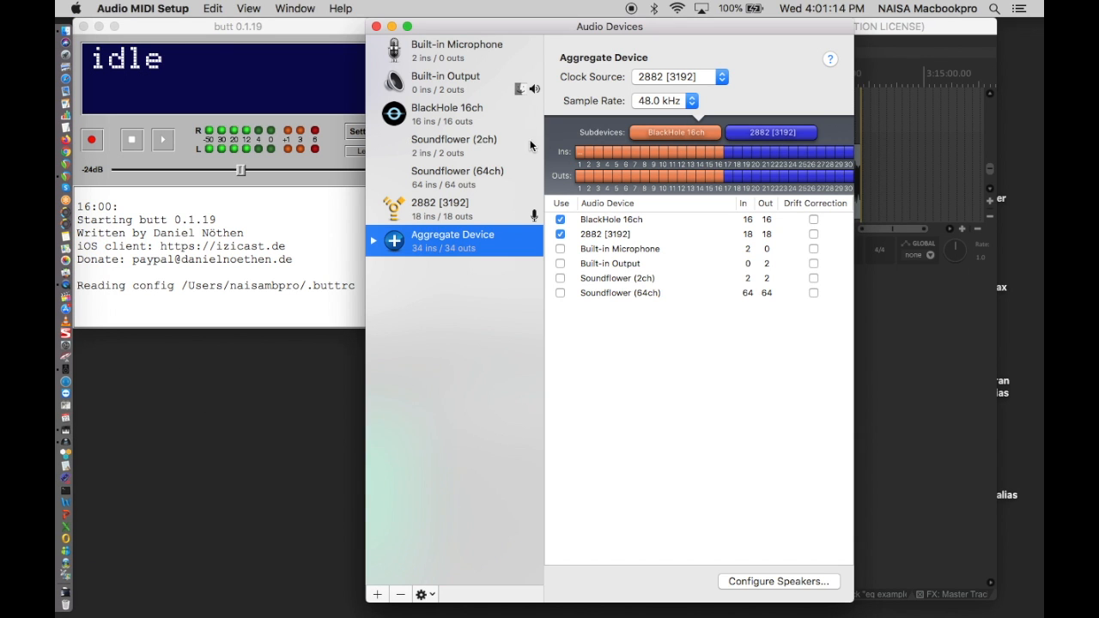
click(461, 205)
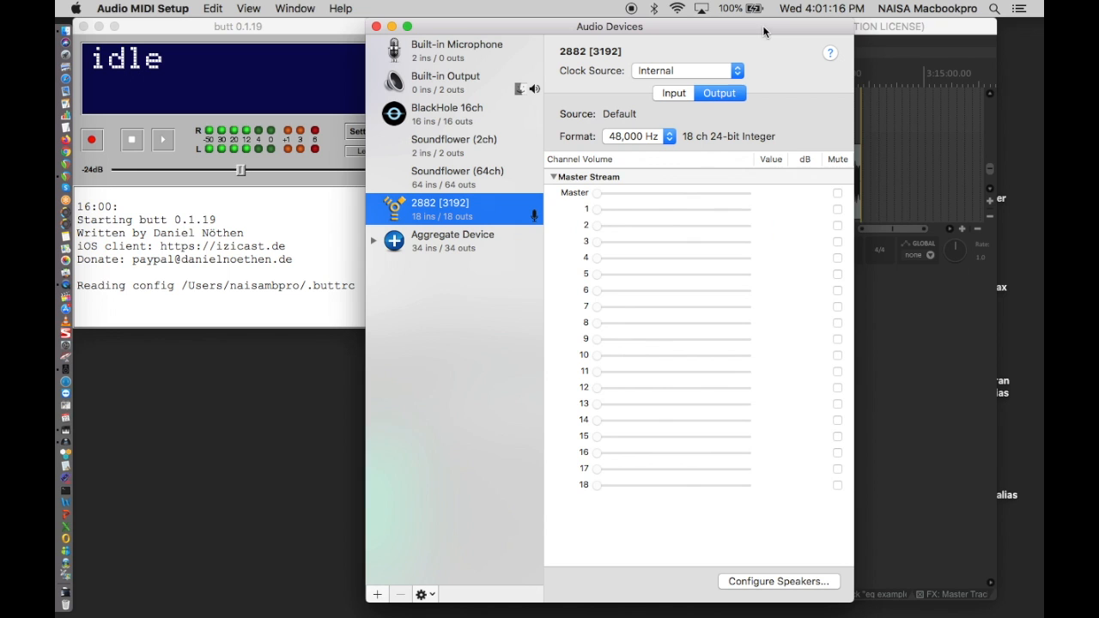
click(508, 249)
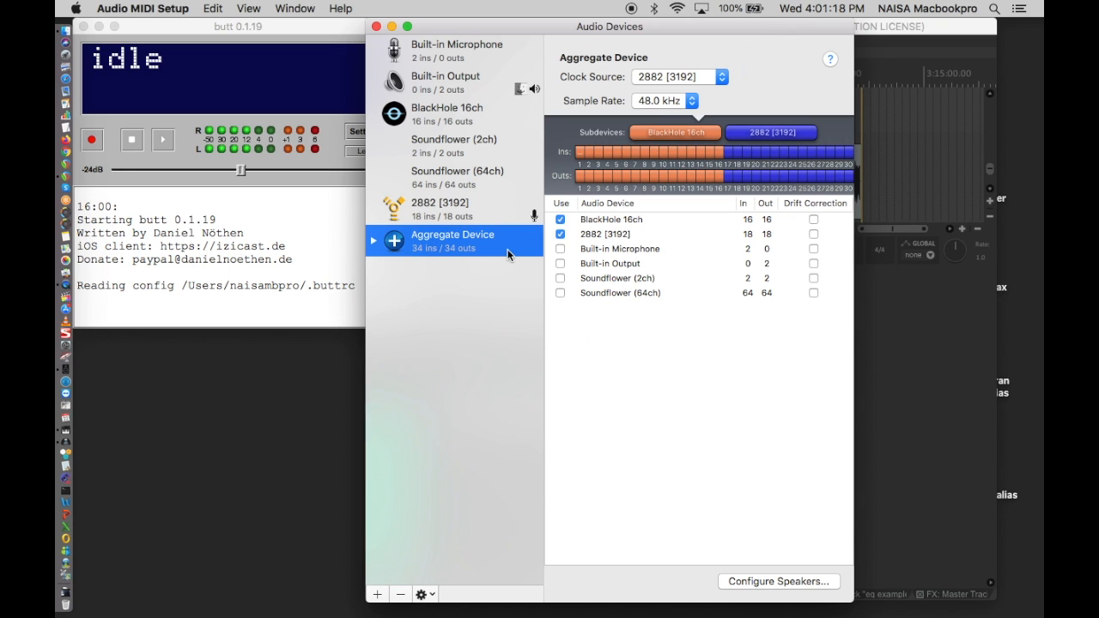
click(459, 117)
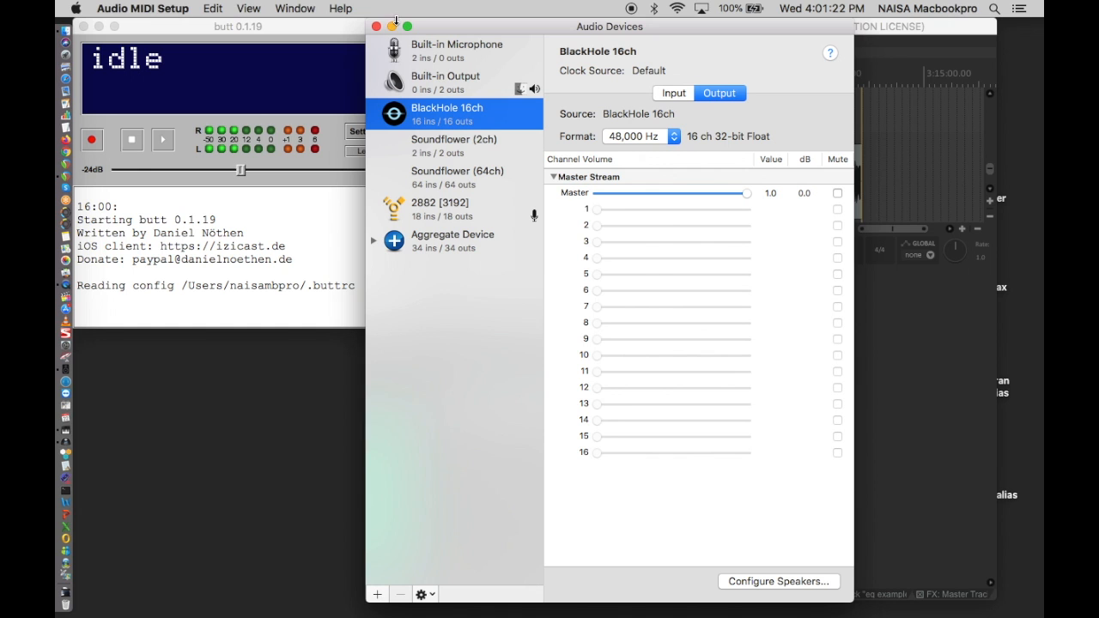
click(142, 8)
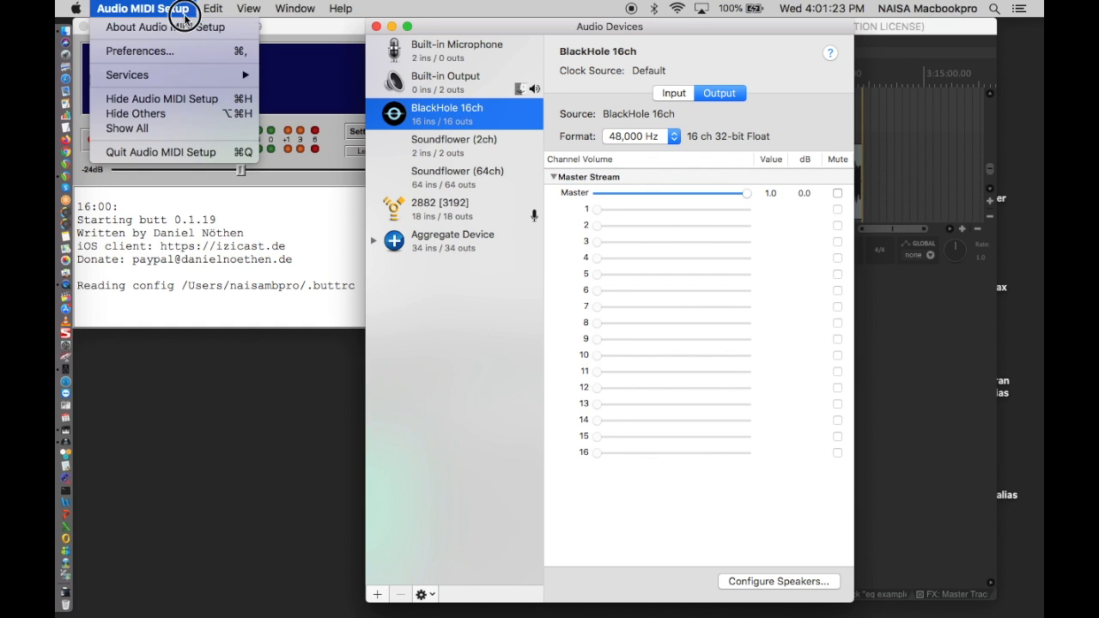
click(185, 152)
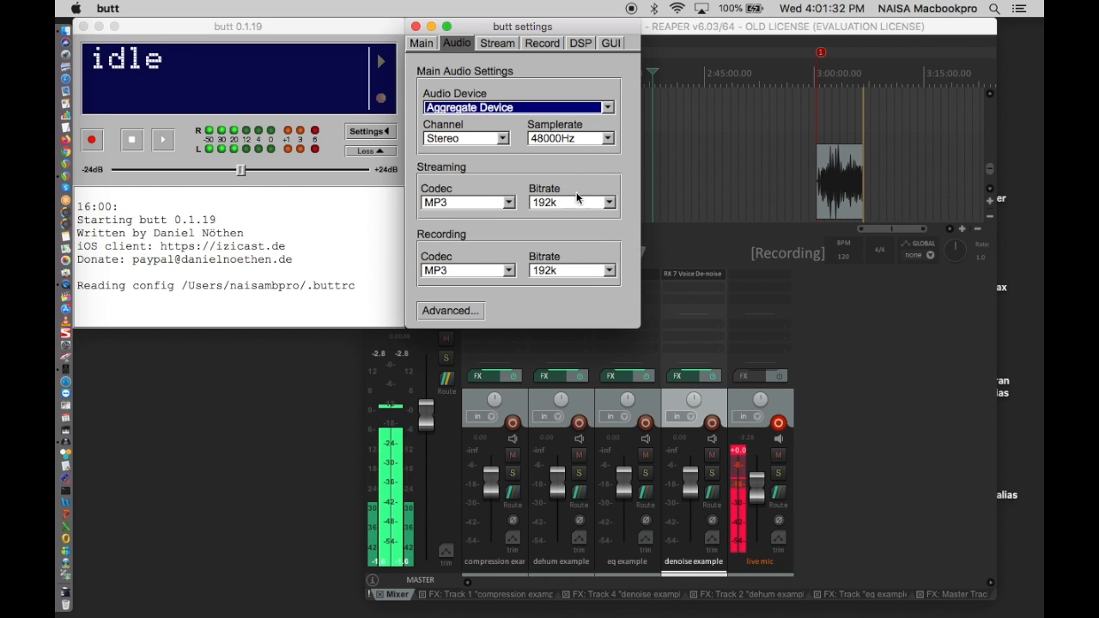
- Set both the streaming codec and the recording codec in butt to OGG/VORBIS
click(510, 204)
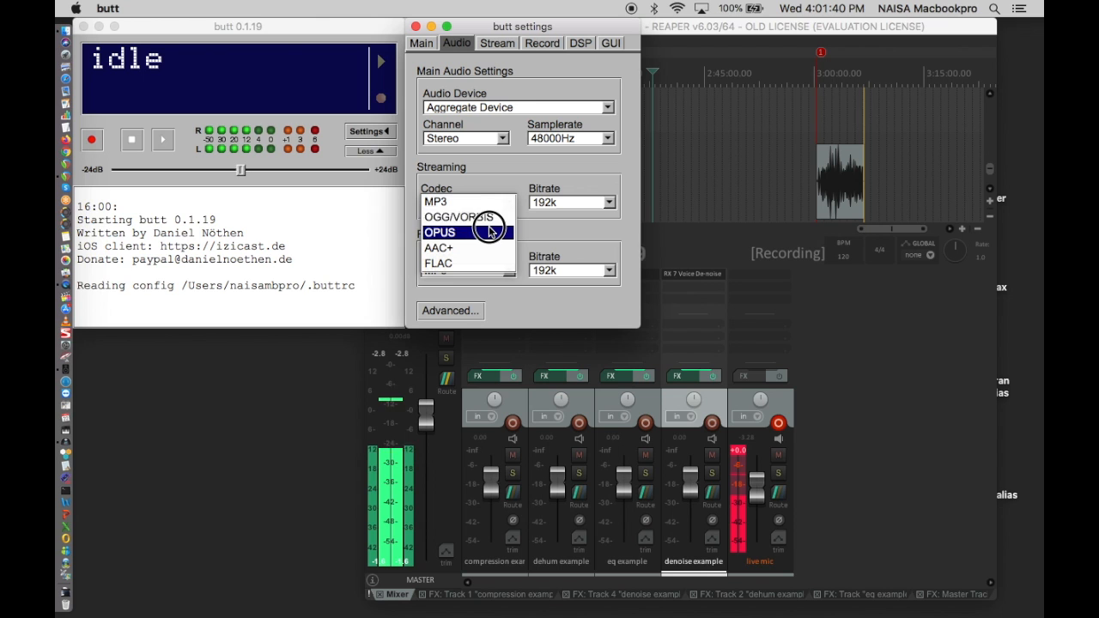
click(496, 217)
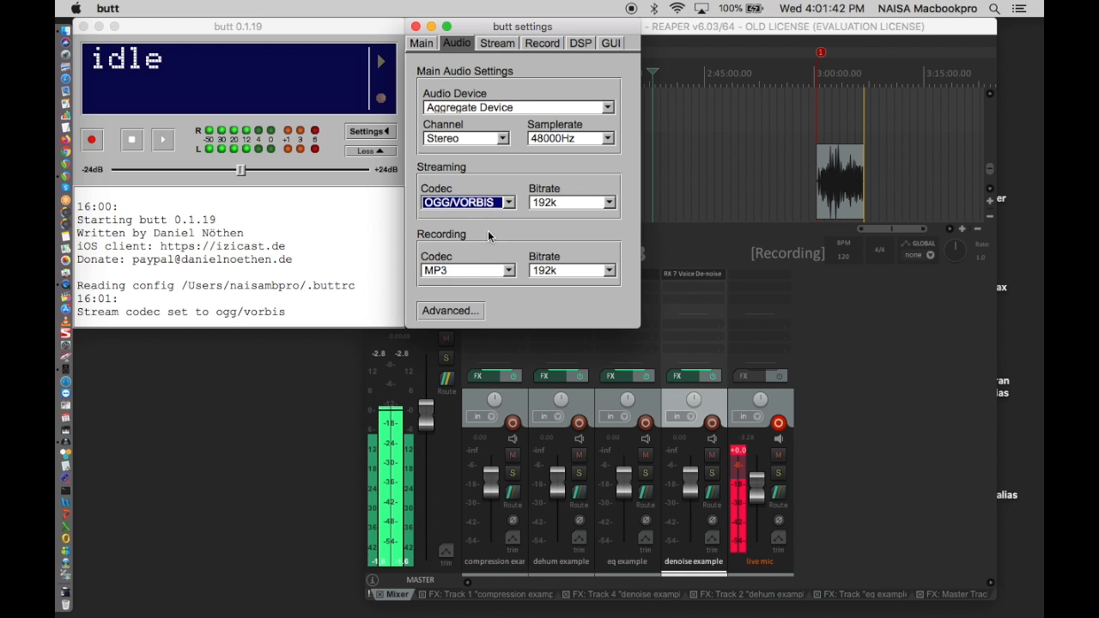
click(508, 273)
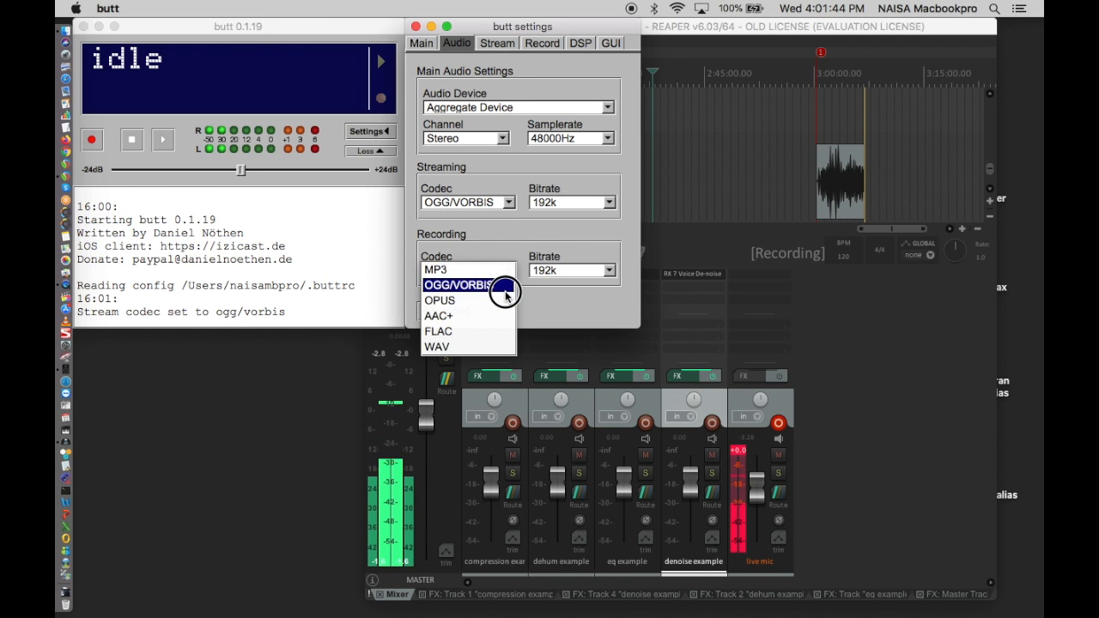
click(503, 284)
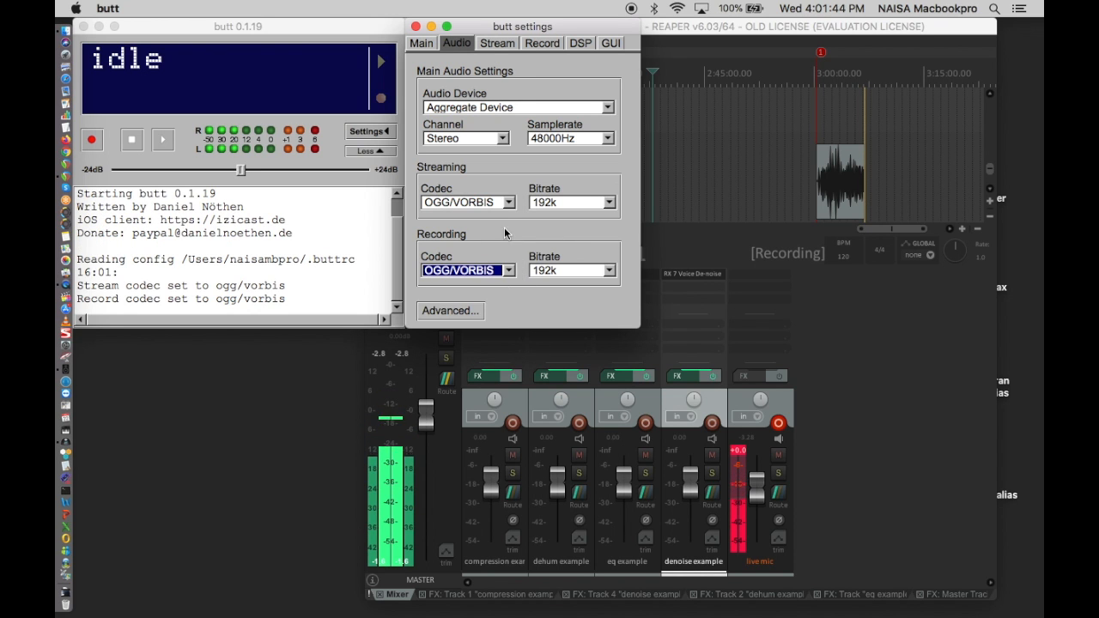
- Compare butt's mobile_southrivermobile server entry with the stream name and stream settings on the Locustream administration page in Firefox, and save the entry
click(427, 47)
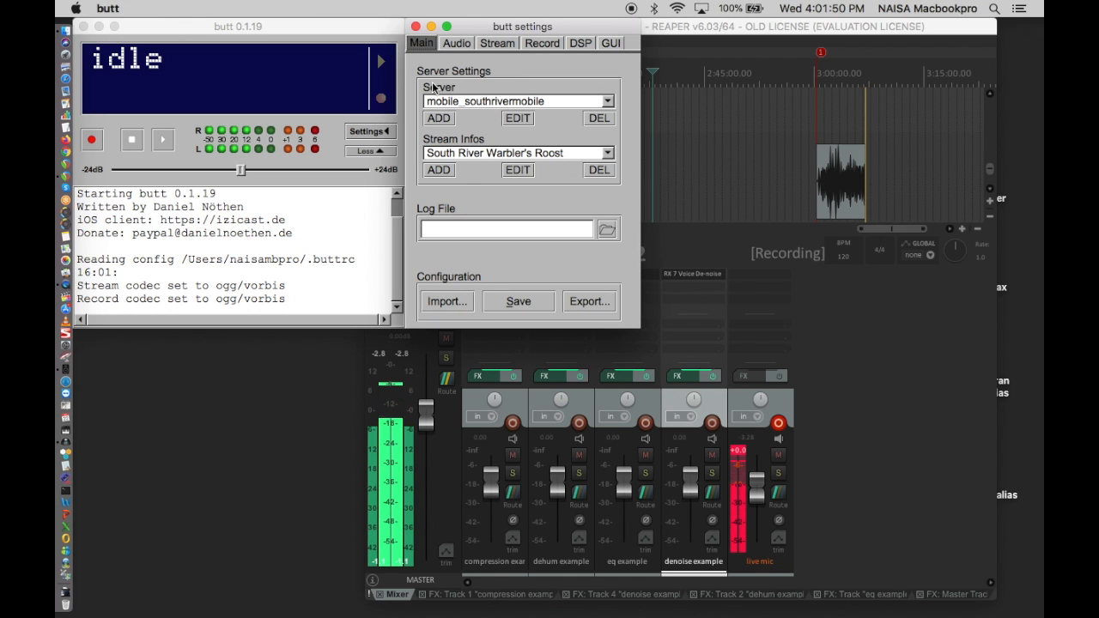
click(522, 119)
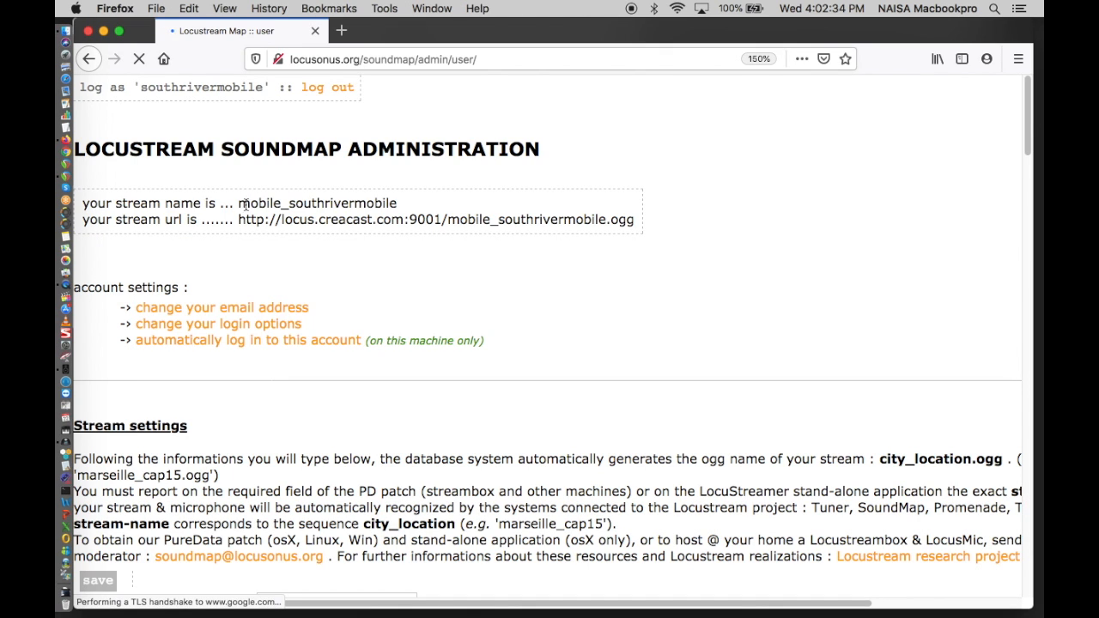
drag(245, 204, 410, 199)
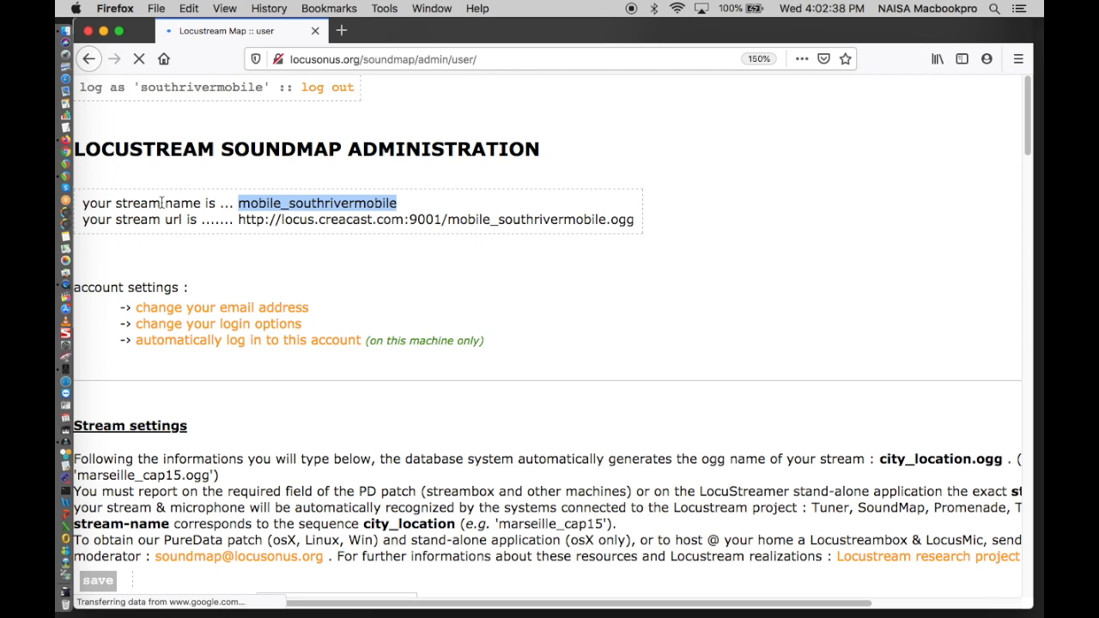
drag(519, 16, 738, 5)
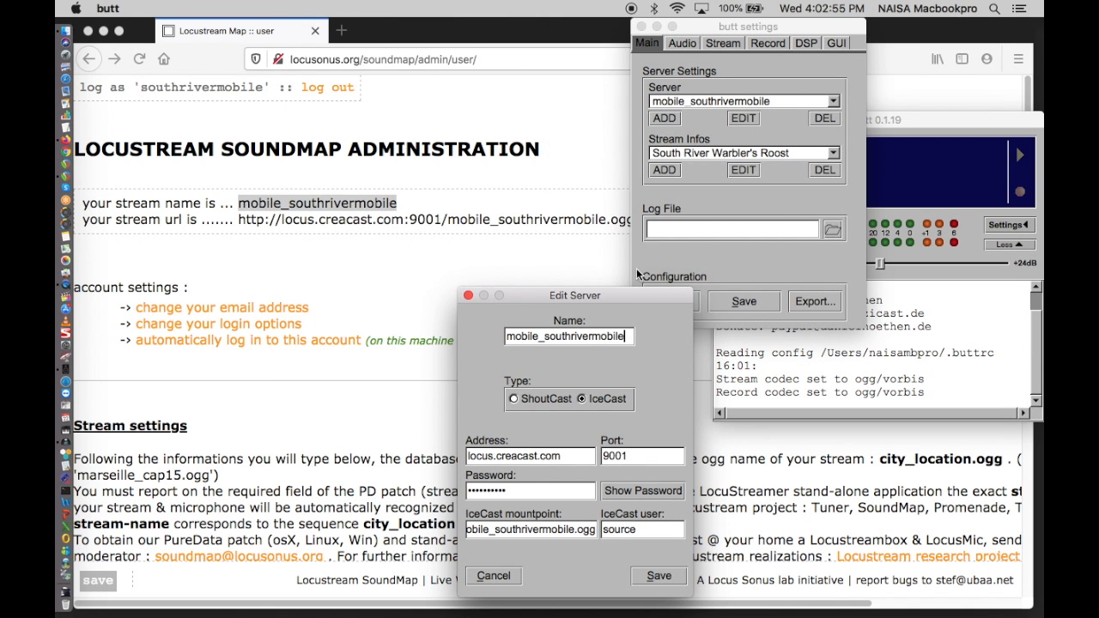
drag(621, 293, 607, 74)
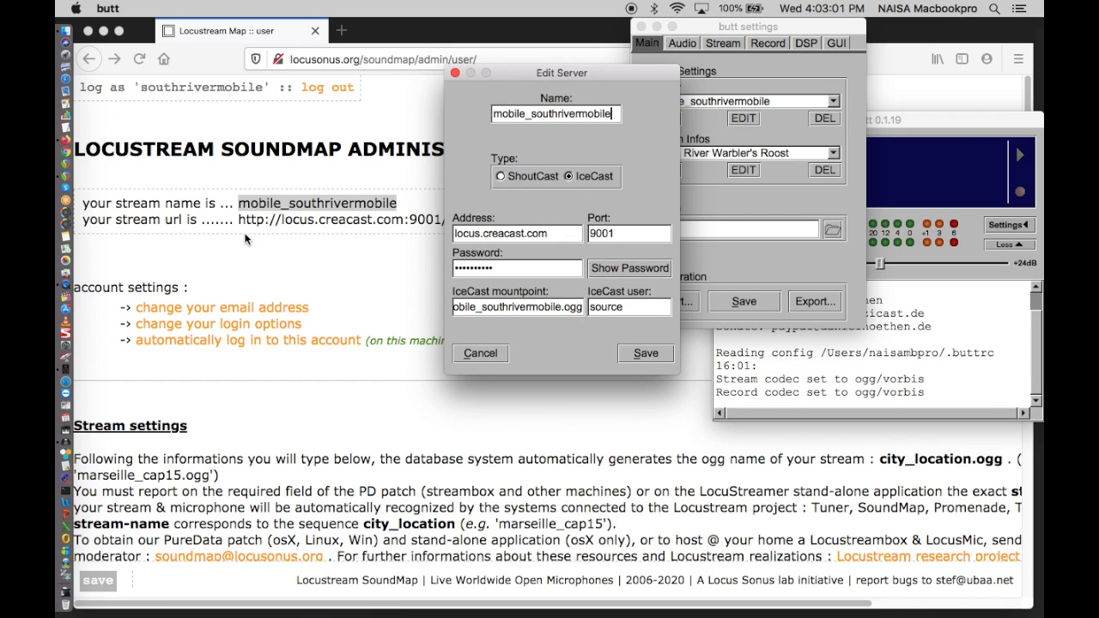
scroll(331, 411, down, 6)
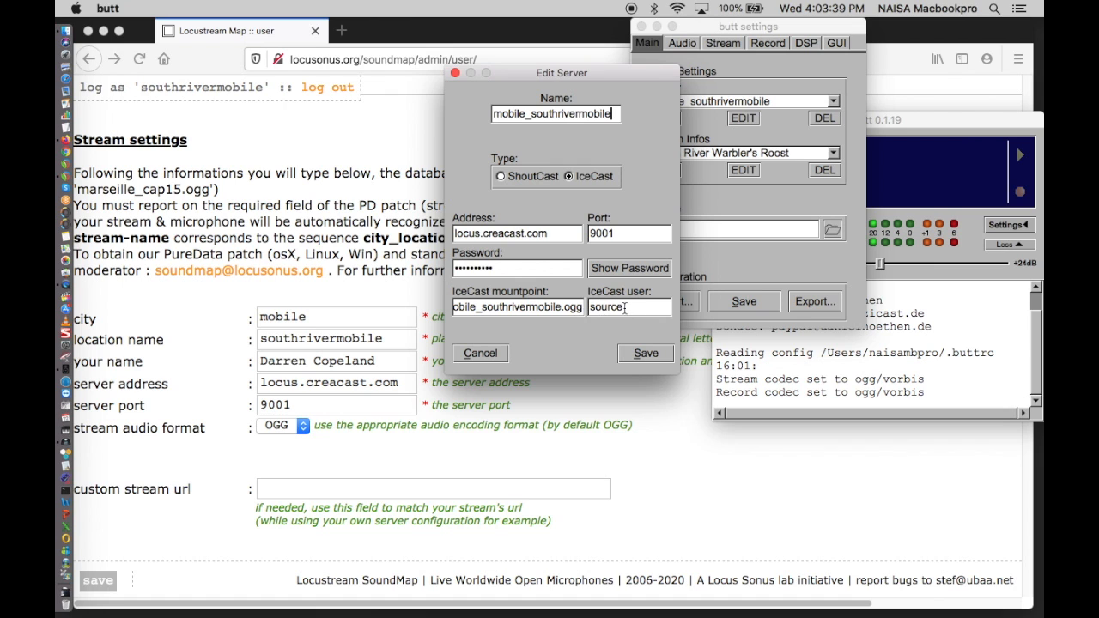
click(644, 353)
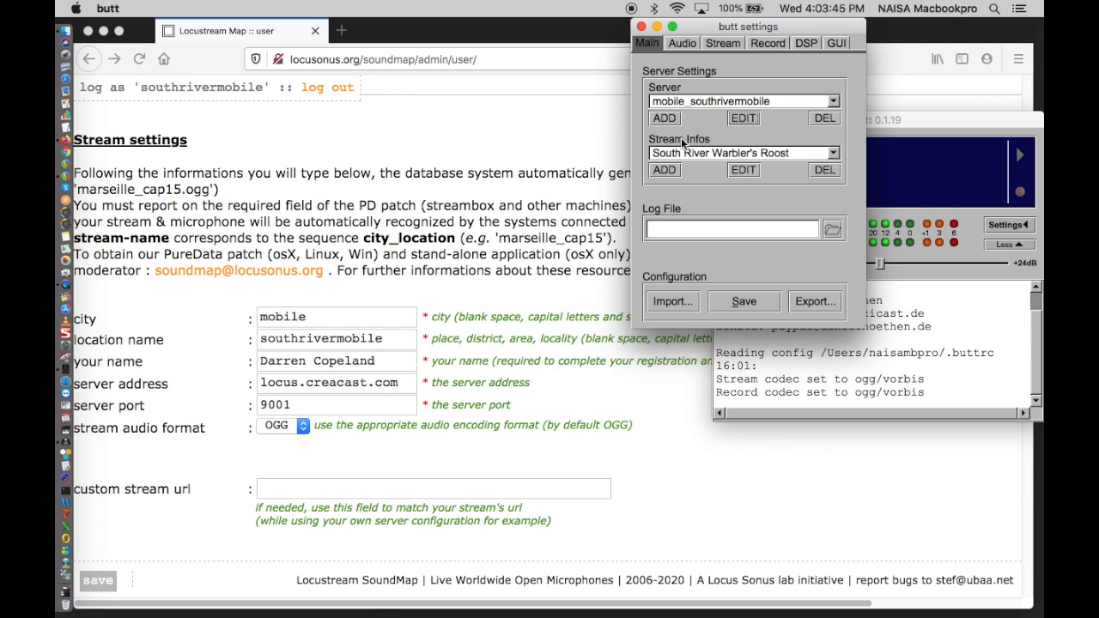
- Review the name, description and URL of the South River Warbler's Roost stream info and save it without changes
click(735, 171)
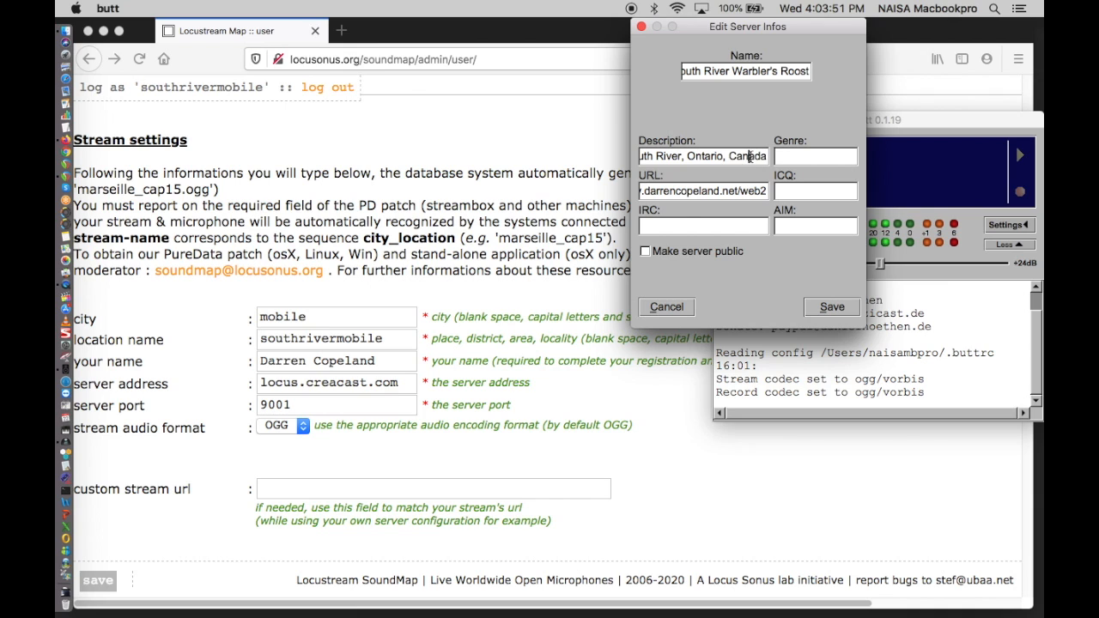
click(668, 191)
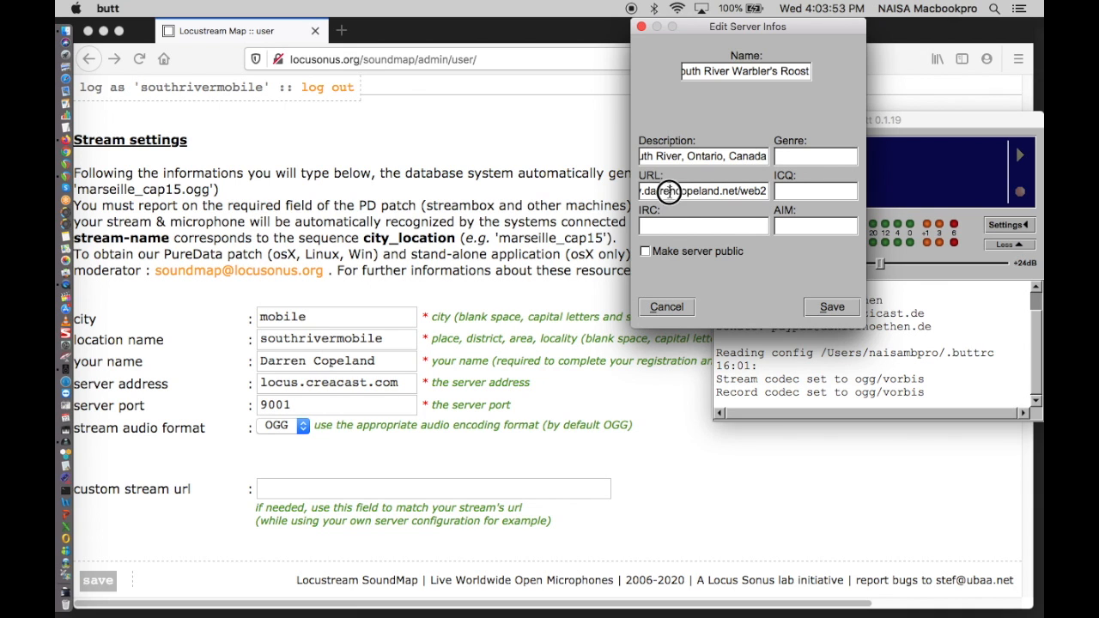
click(735, 74)
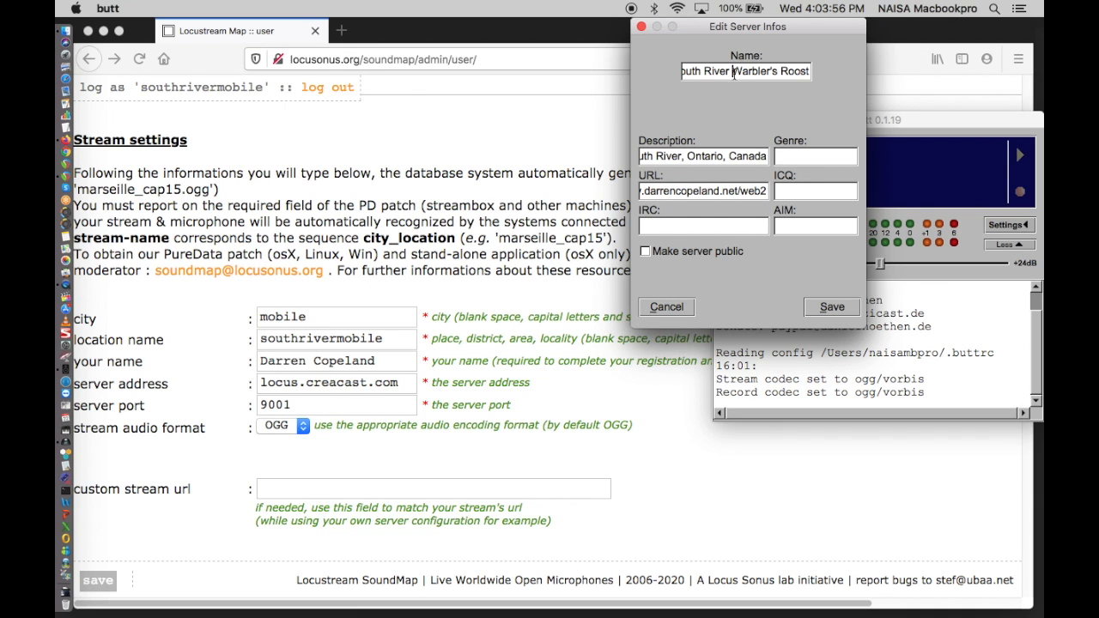
click(833, 309)
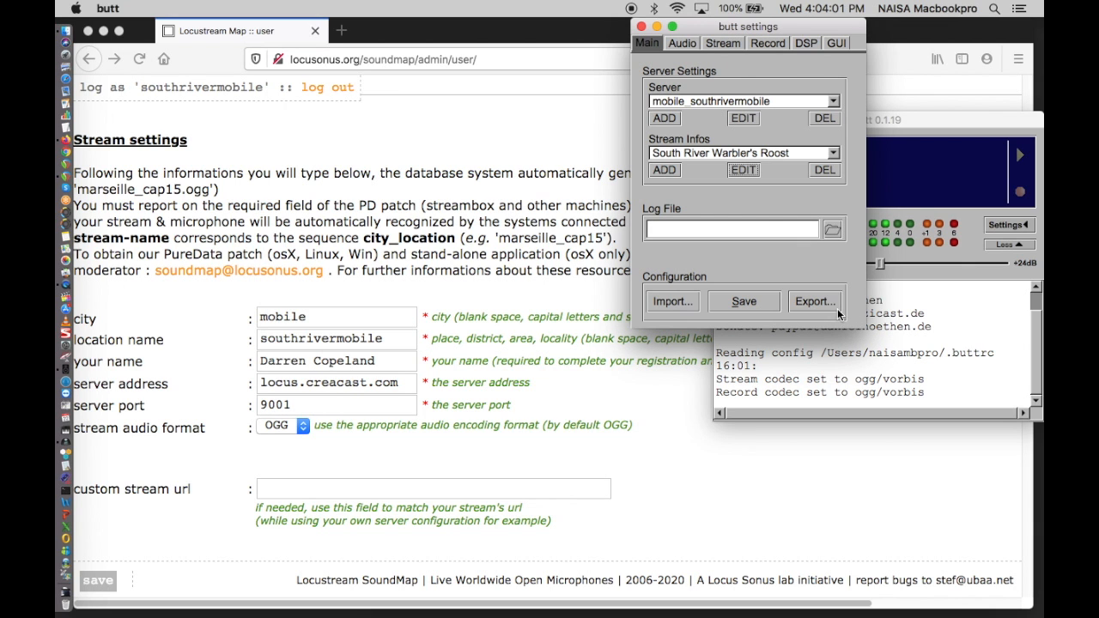
- Close butt's settings and start streaming to the mobile_southrivermobile server
click(640, 28)
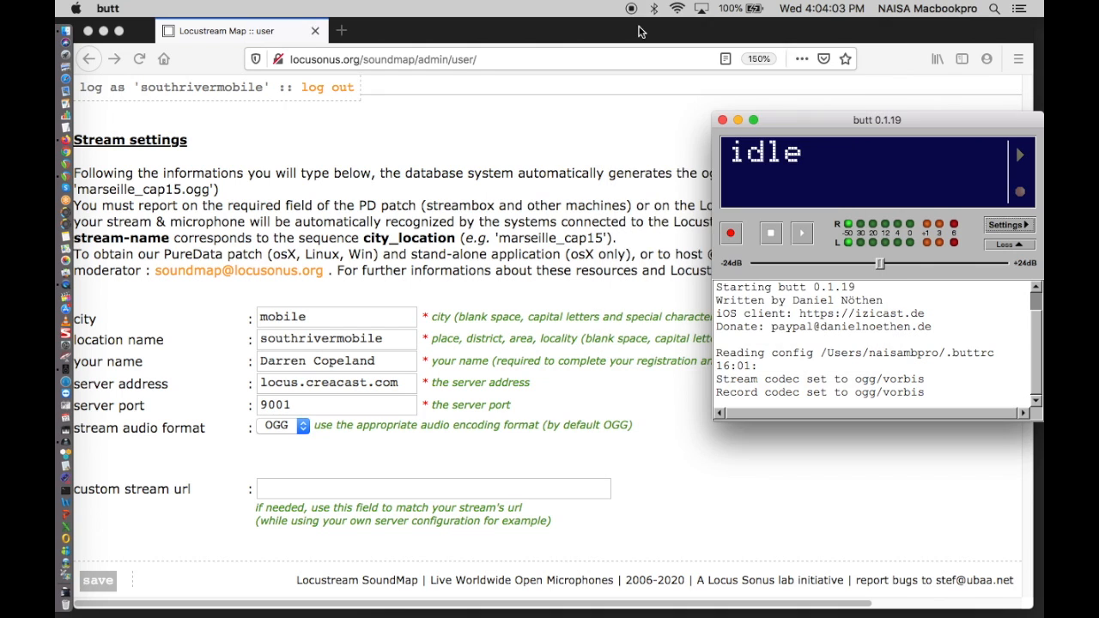
click(804, 236)
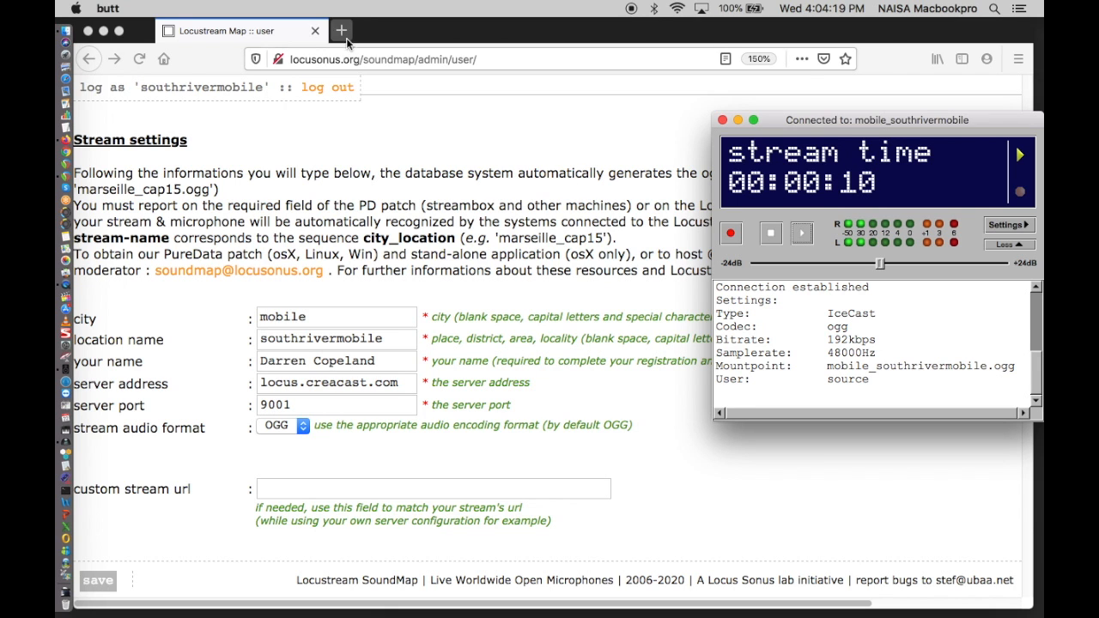
- Switch to Firefox and open the streaming server page linked in the Locustream administration page's listening instructions
click(450, 230)
scroll(450, 224, down, 5)
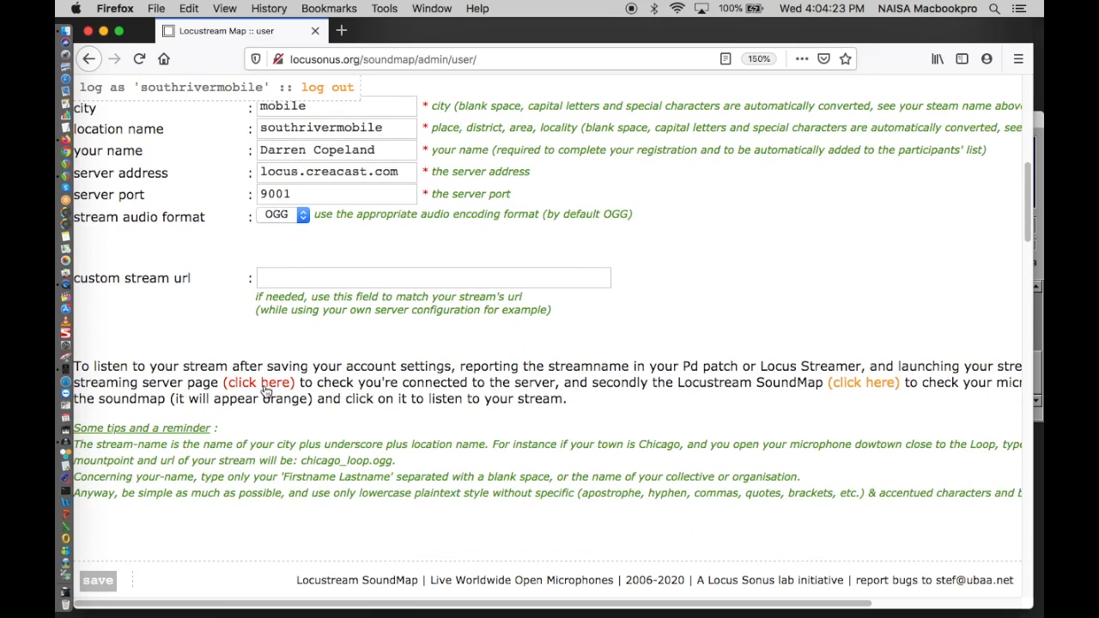
scroll(374, 338, up, 1)
scroll(375, 337, up, 6)
scroll(378, 337, down, 8)
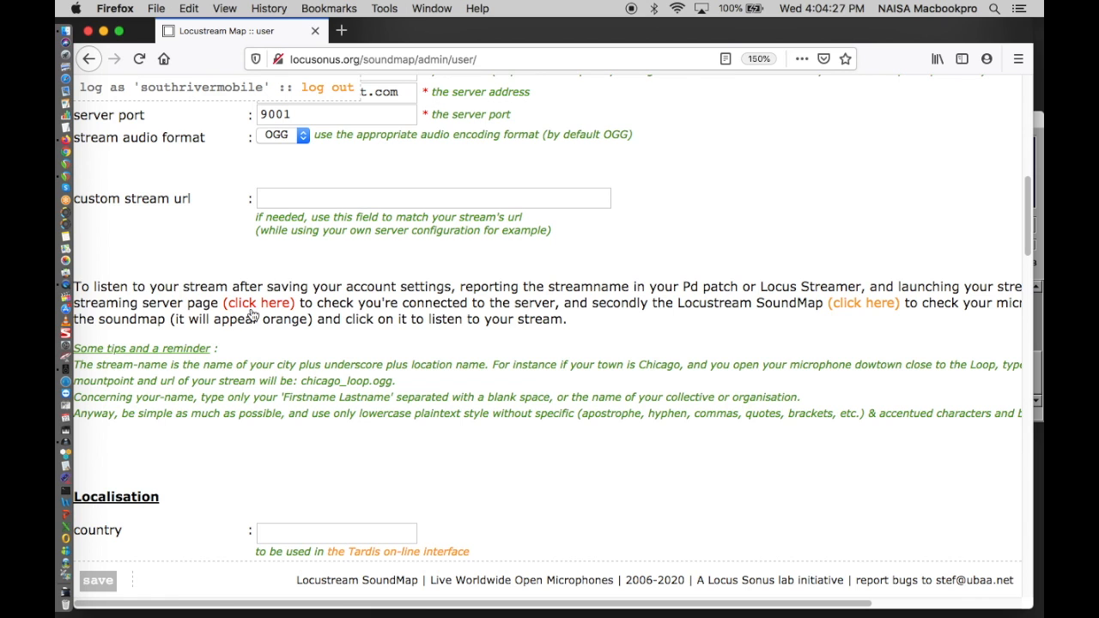
click(253, 311)
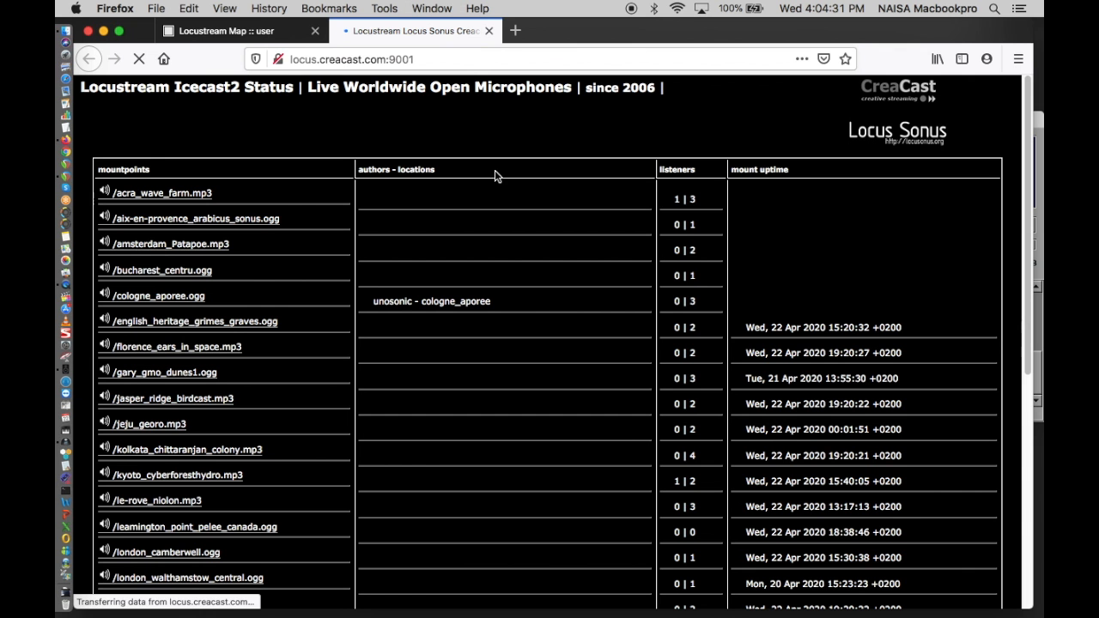
- Look for /mobile_southrivermobile.ogg among the Icecast status page's mountpoints and close the page
scroll(355, 359, down, 3)
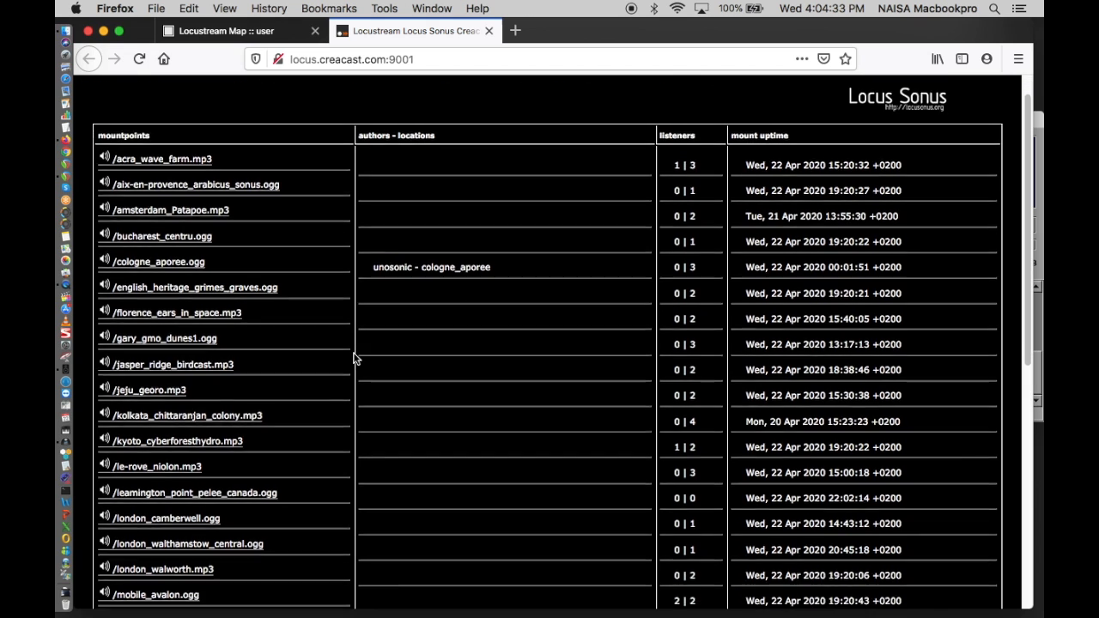
scroll(355, 359, down, 5)
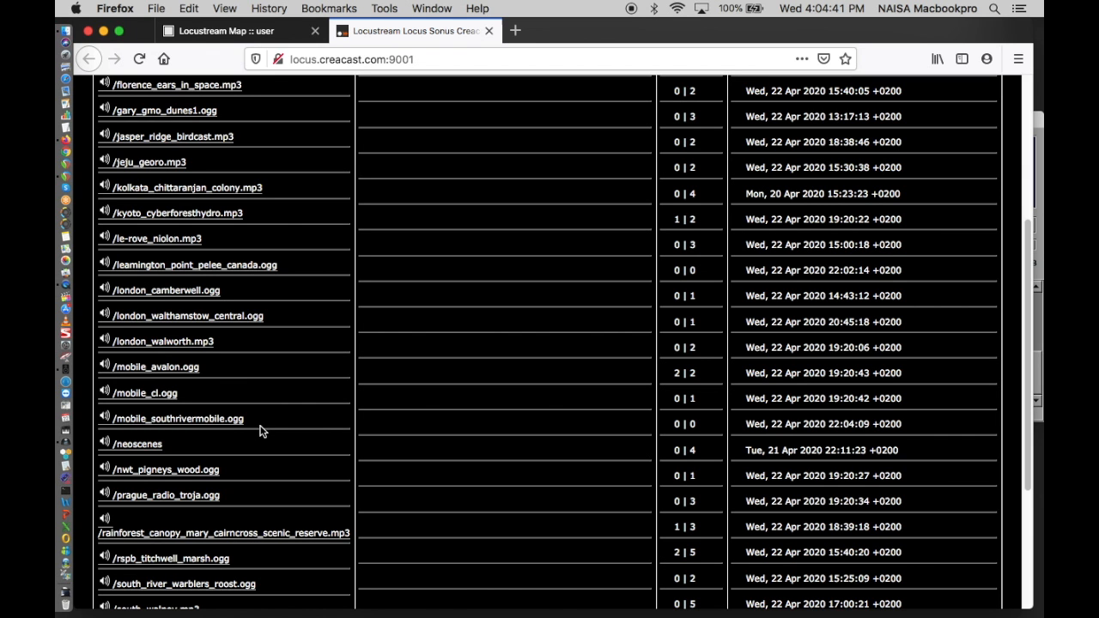
scroll(253, 419, down, 5)
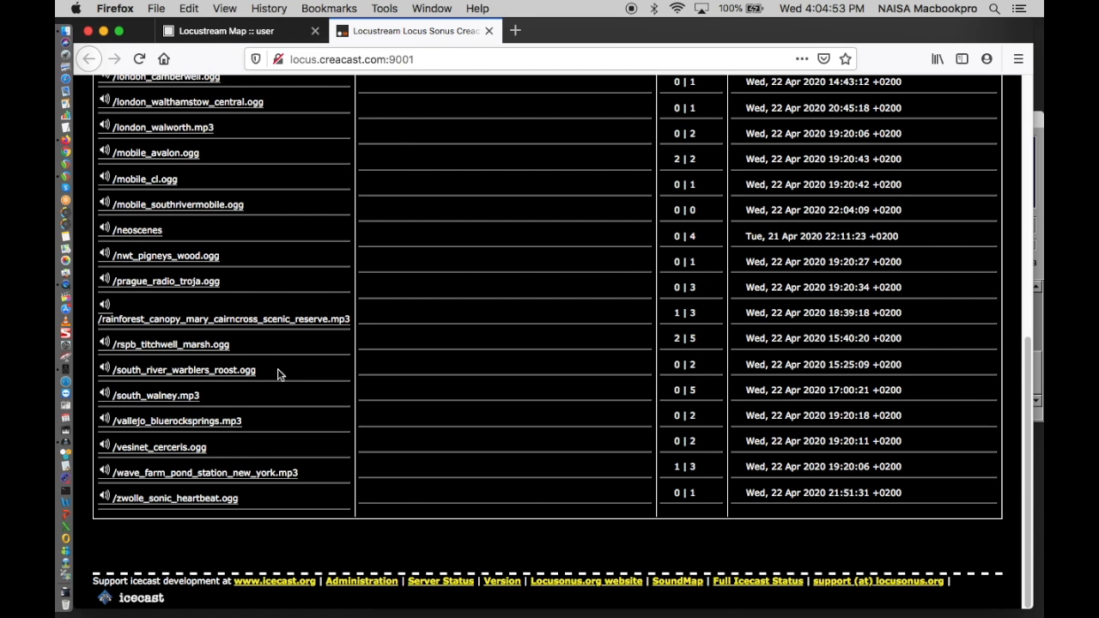
scroll(277, 368, up, 10)
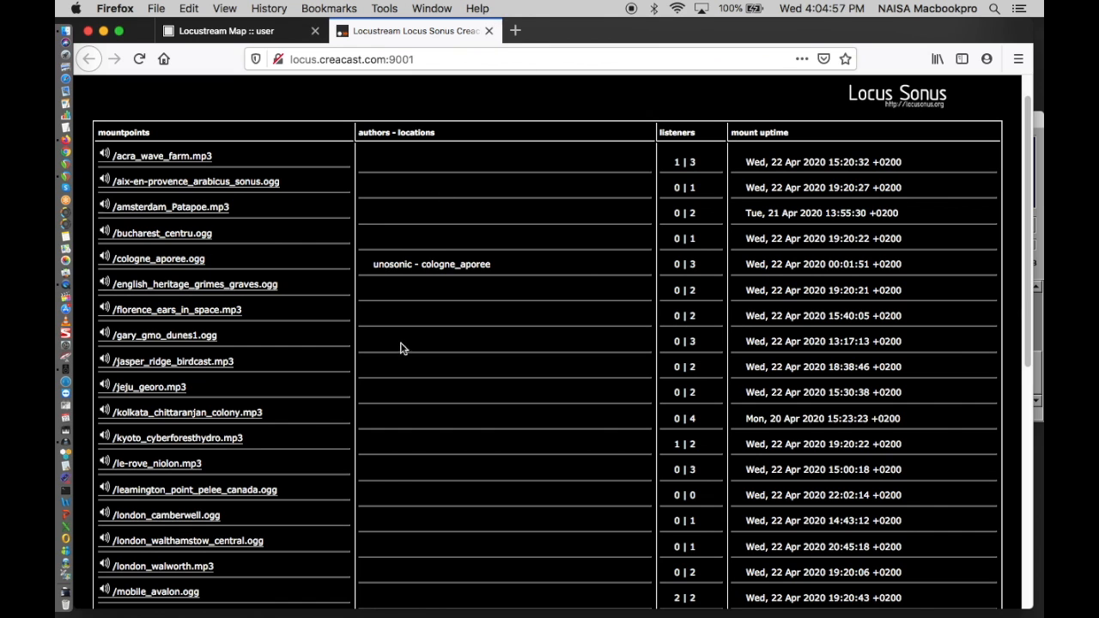
scroll(367, 380, down, 3)
scroll(365, 381, up, 3)
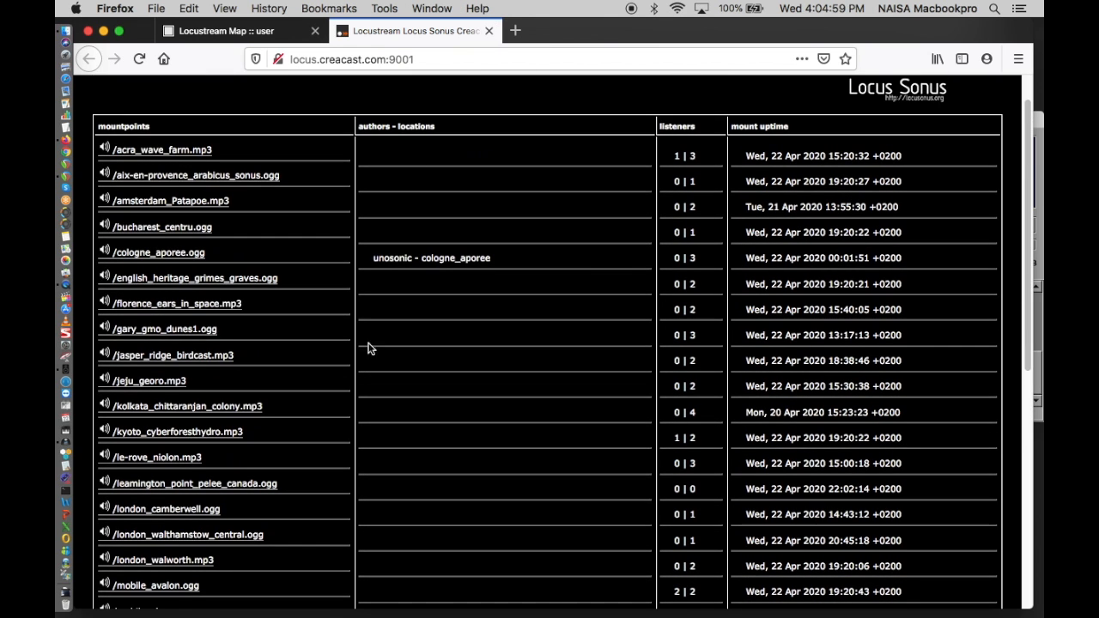
click(488, 31)
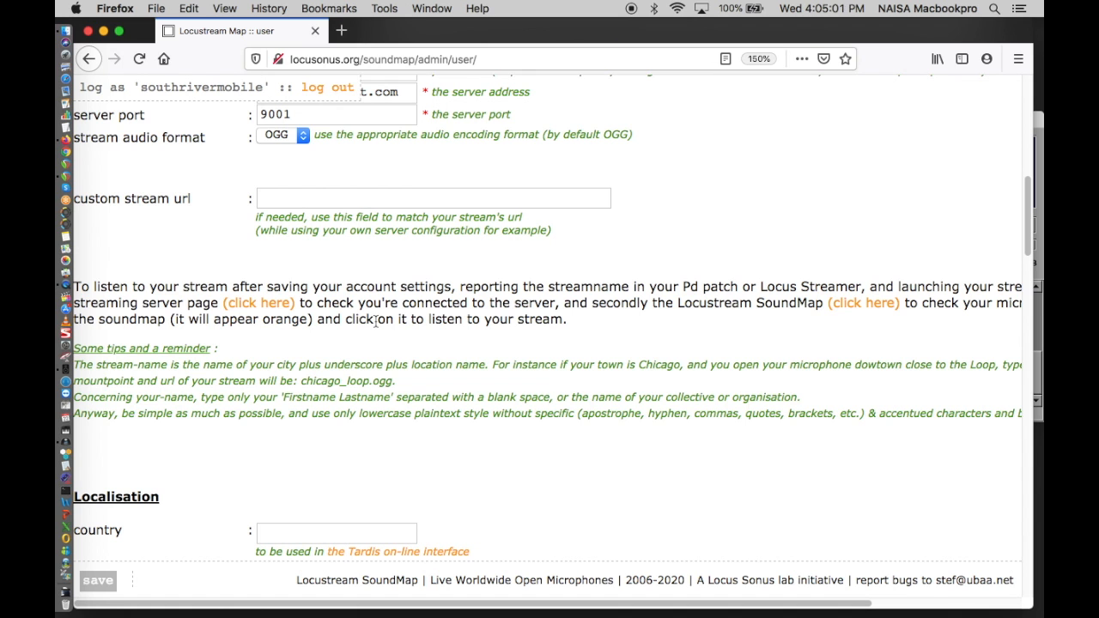
- Open the Locustream SoundMap linked in the listening instructions and focus on the Ontario microphone west of Algonquin Provincial Park
click(859, 306)
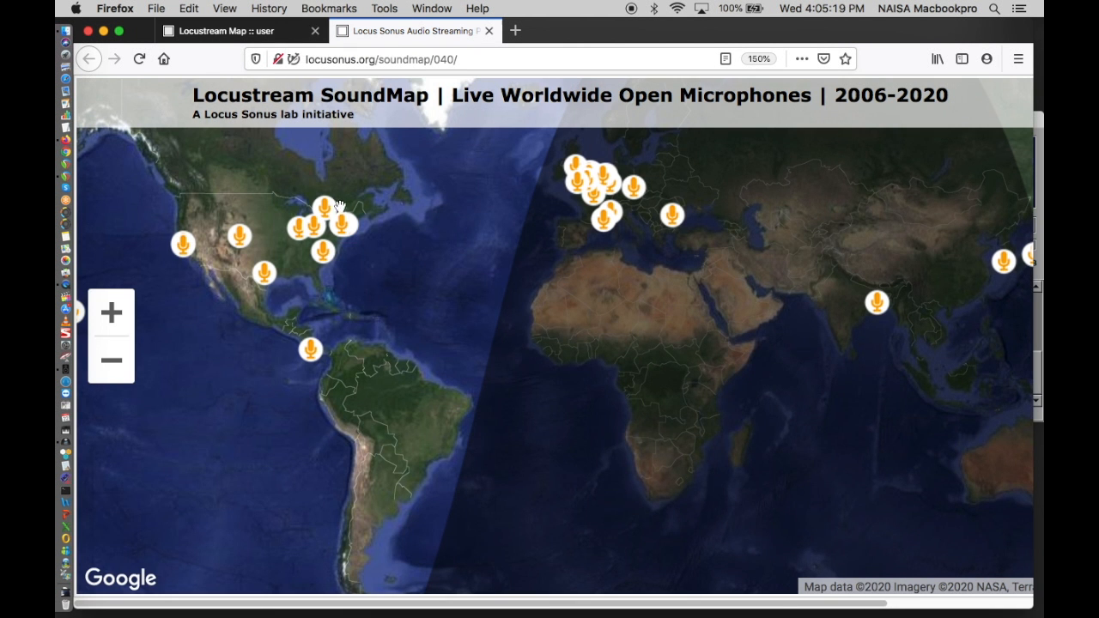
scroll(345, 208, up, 1)
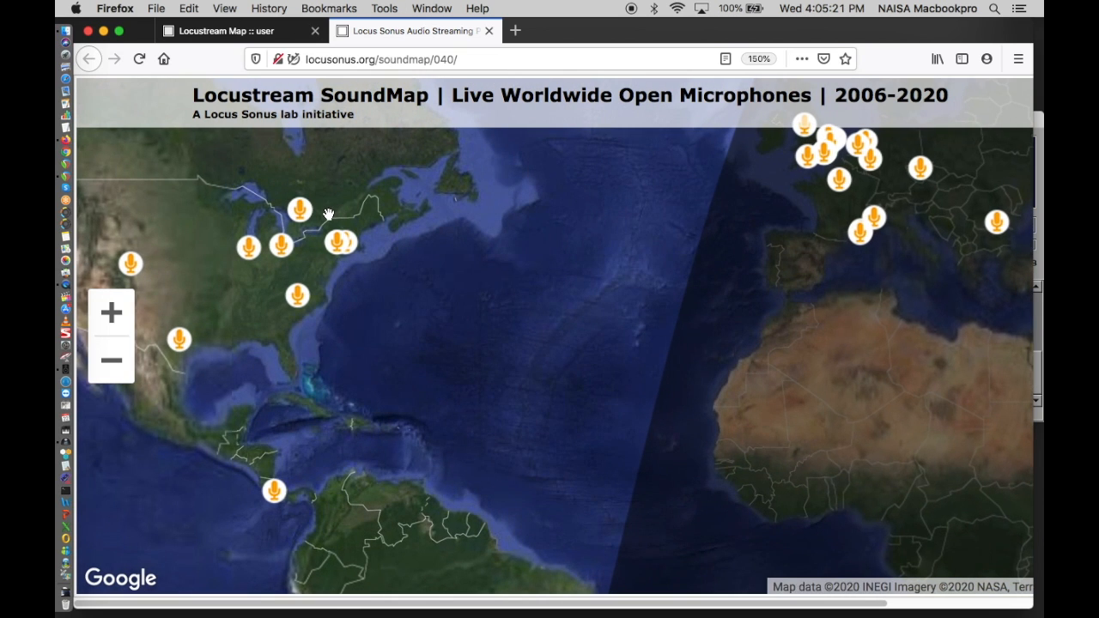
scroll(328, 214, up, 1)
double_click(301, 211)
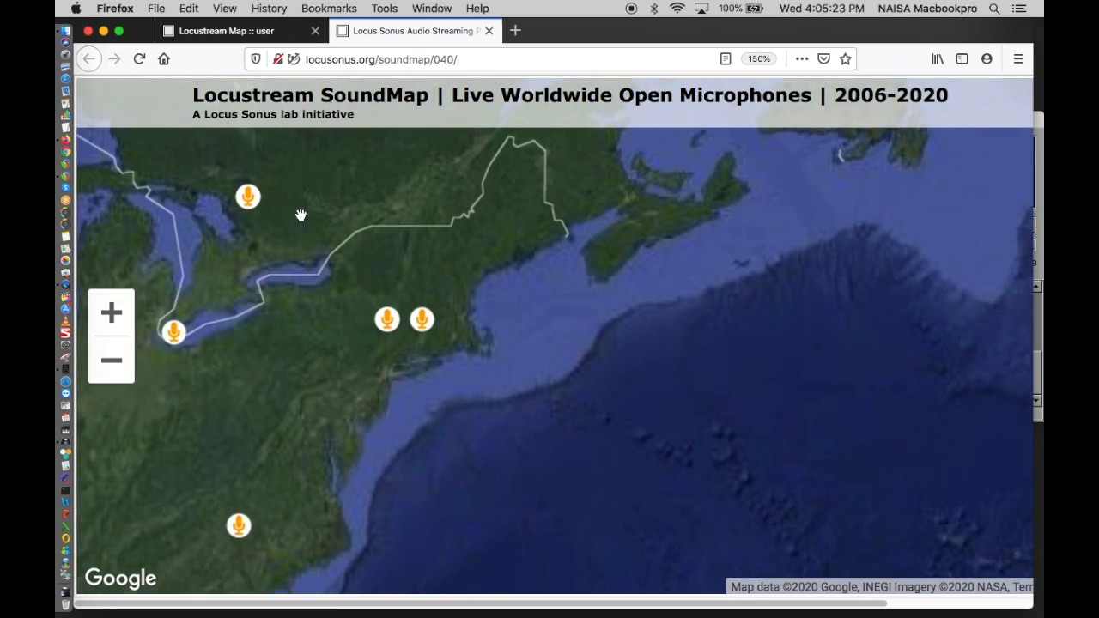
click(262, 213)
double_click(261, 213)
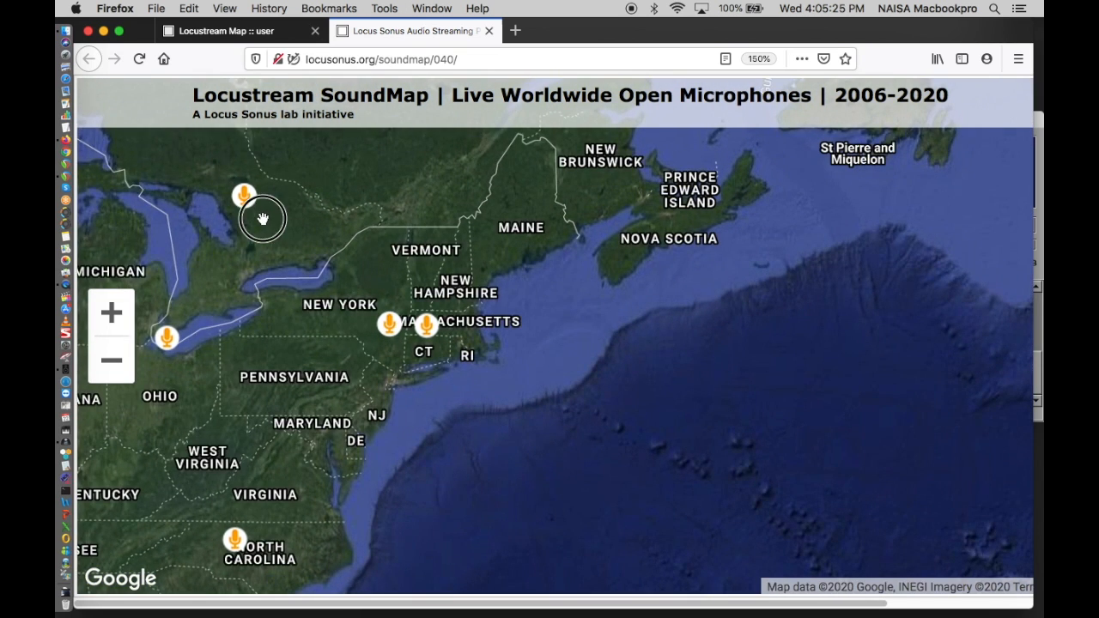
double_click(263, 214)
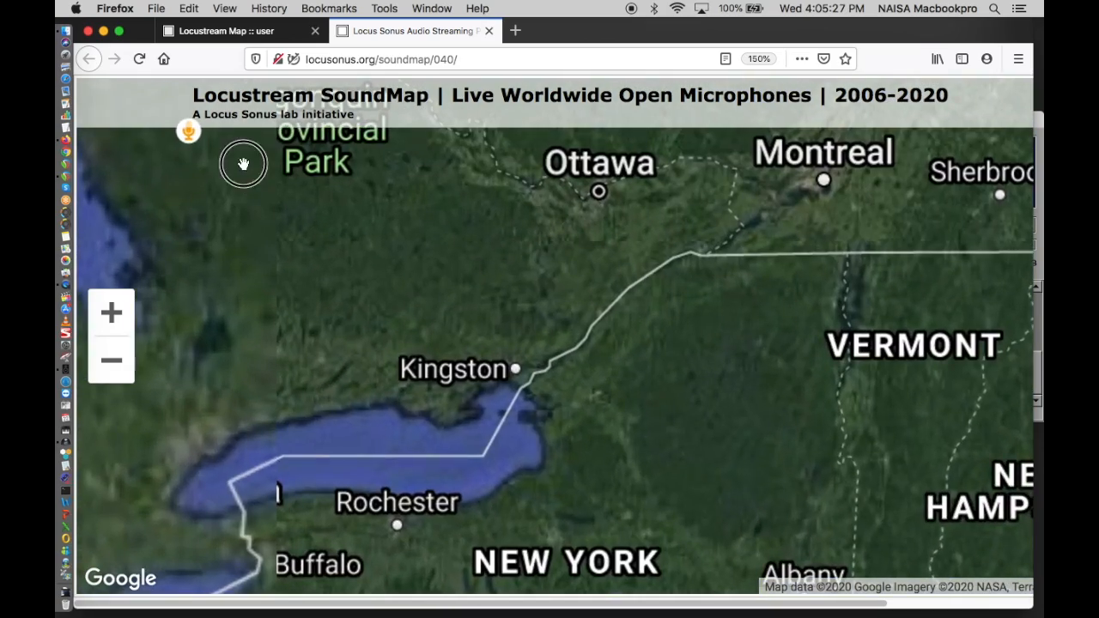
- Locate the two microphones by Deer Lake, west of South River, and open the MOBILE - SOUTHRIVERMOBILE stream's marker nearest the shore
drag(240, 162, 389, 301)
double_click(368, 274)
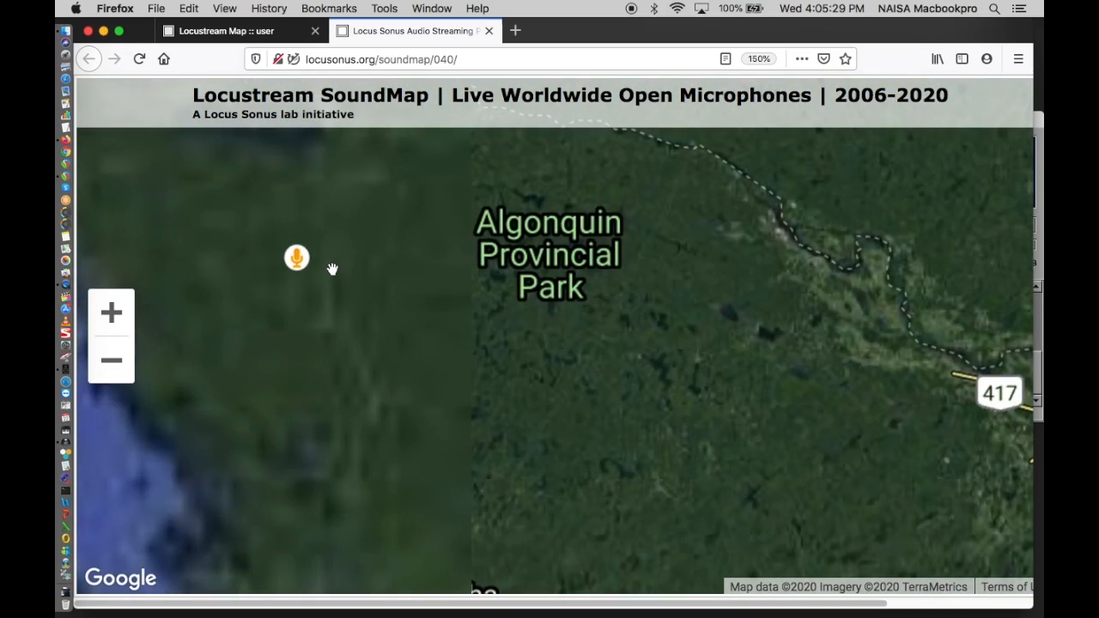
double_click(327, 268)
double_click(304, 246)
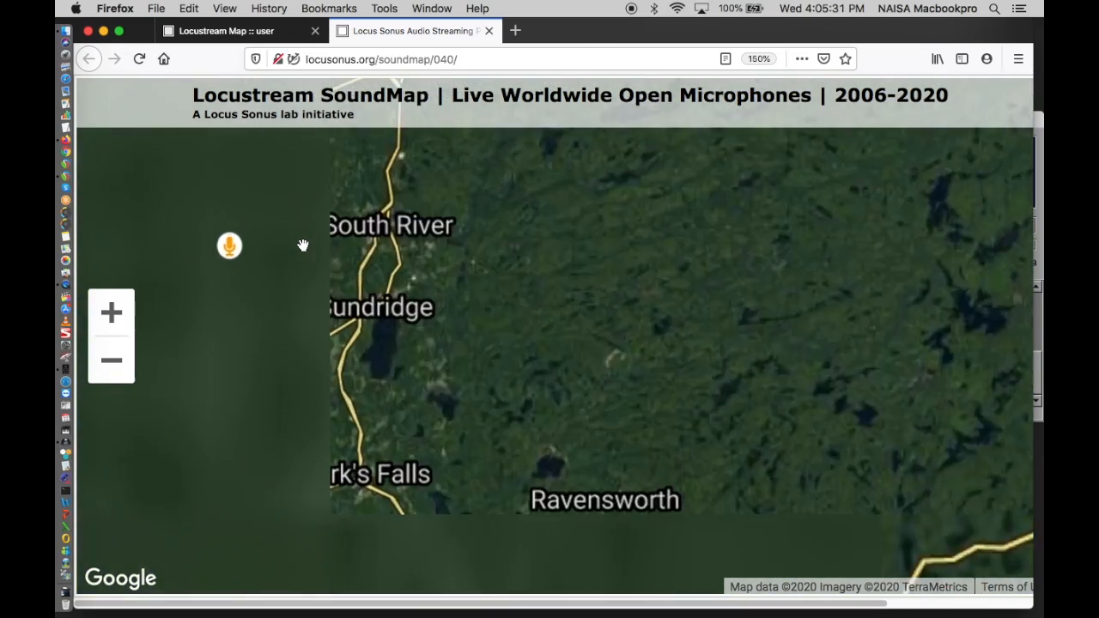
drag(295, 246, 412, 284)
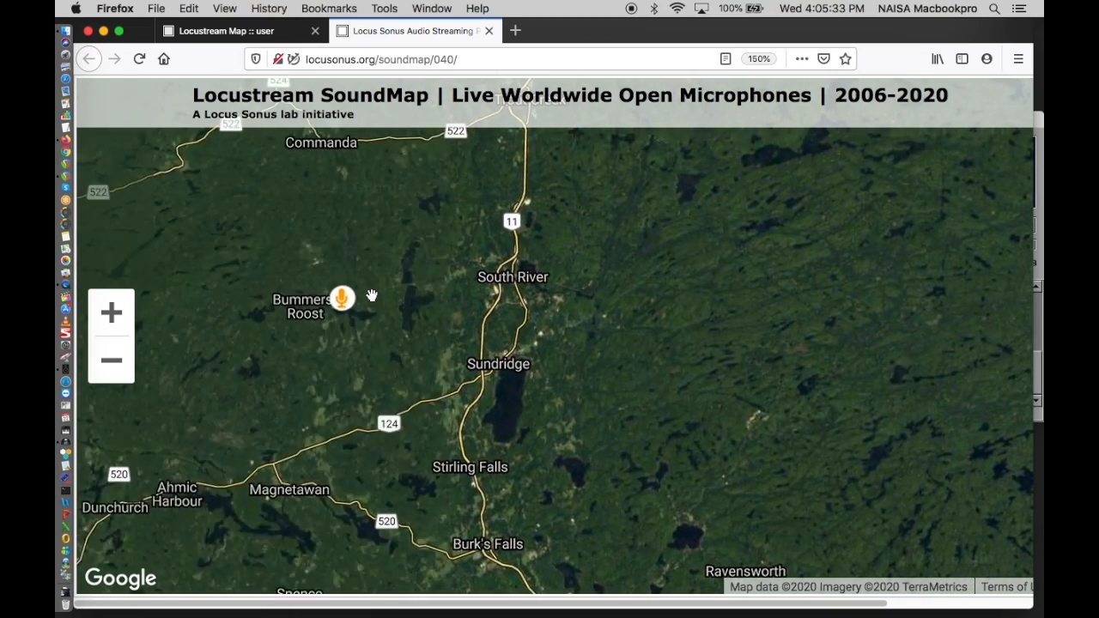
double_click(375, 290)
double_click(322, 319)
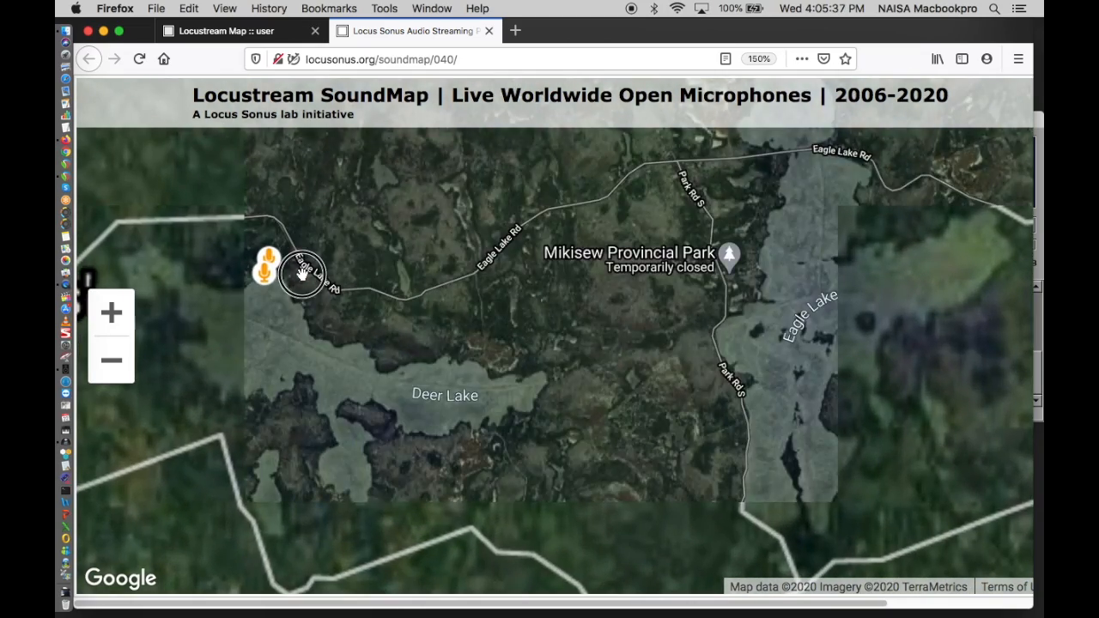
double_click(296, 269)
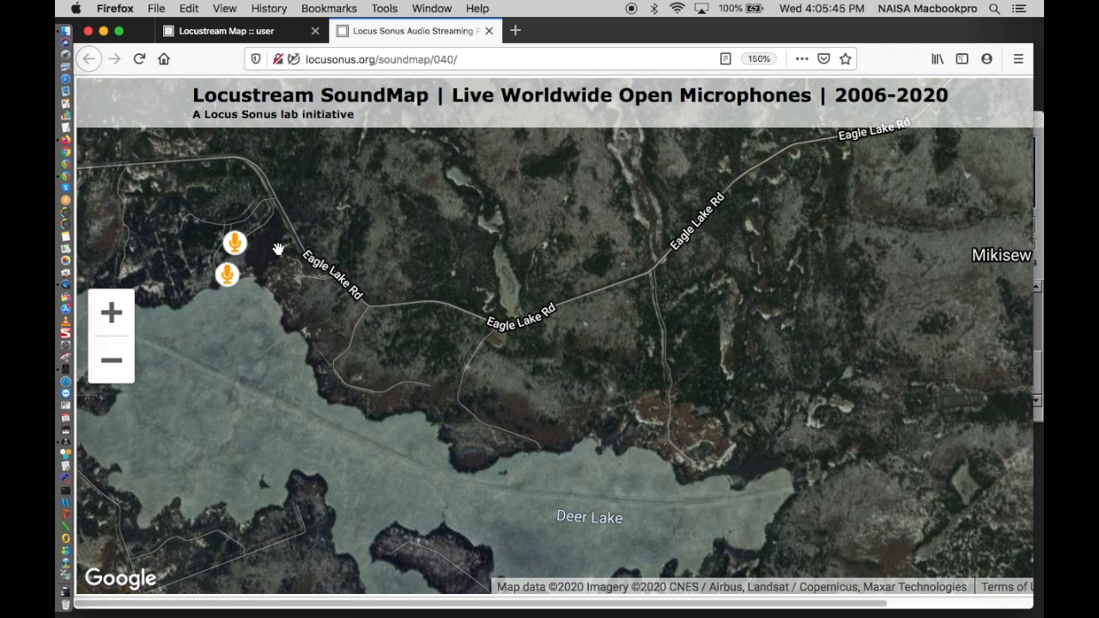
click(229, 281)
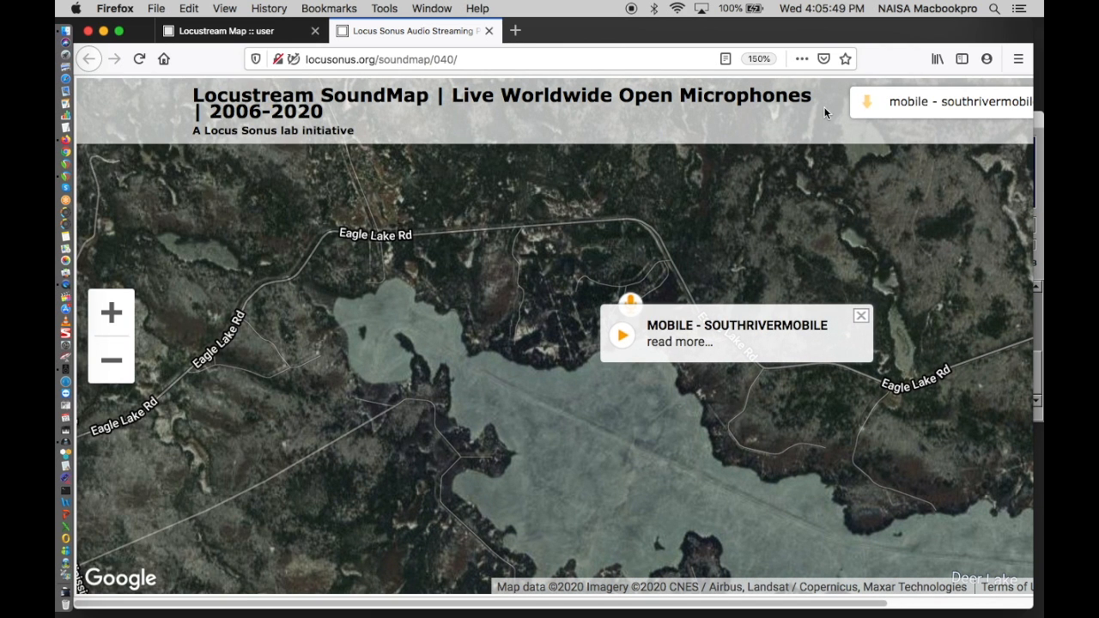